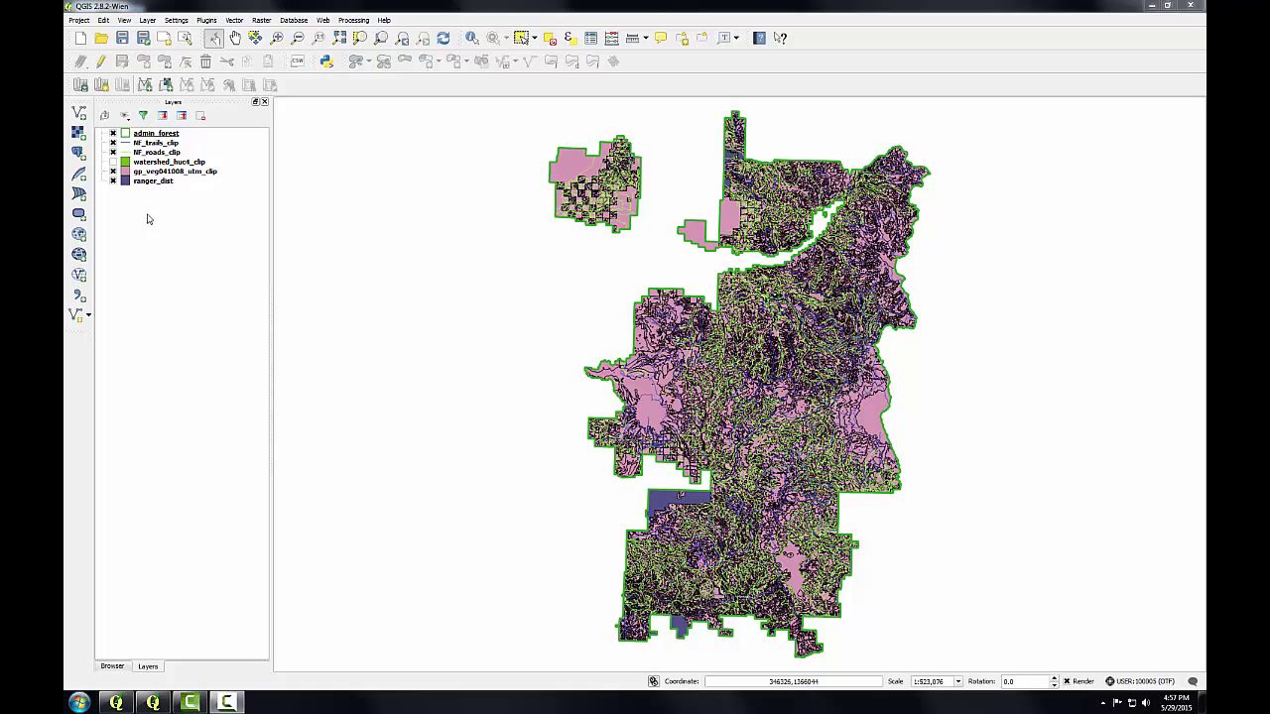
# Add the lakes and streams KML files to the map as vector layers.
pyautogui.click(79, 114)
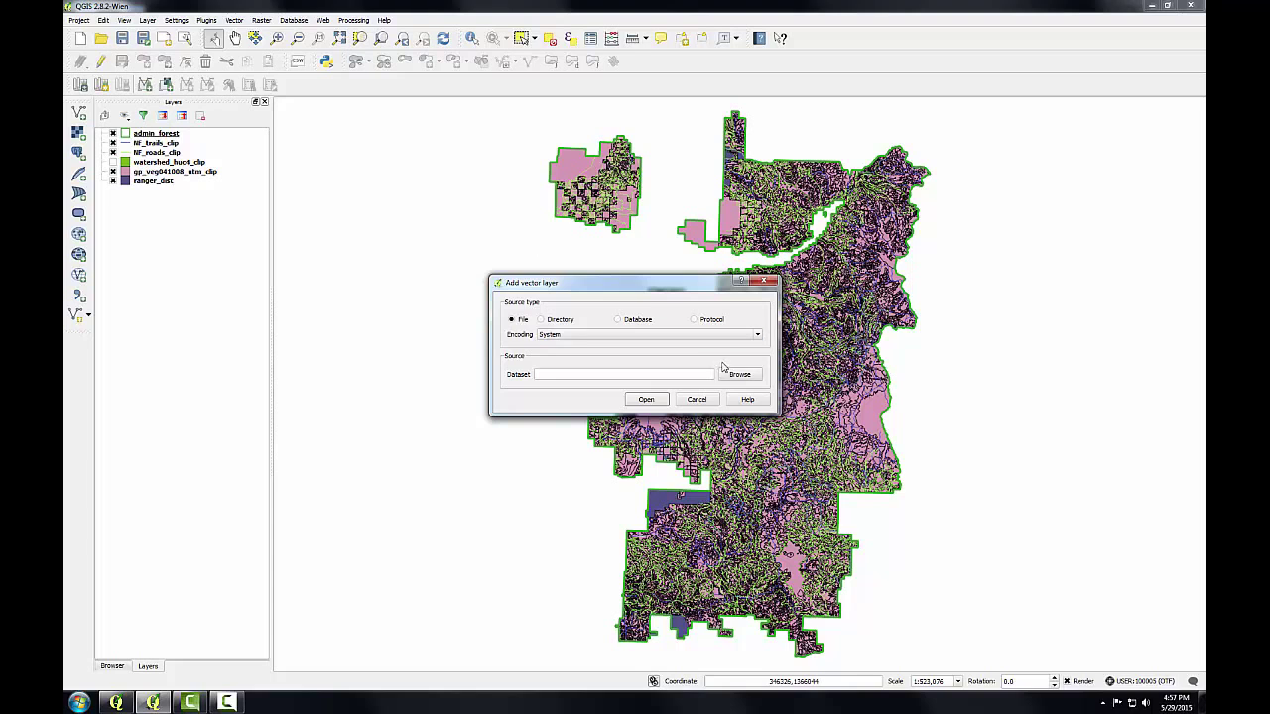
pyautogui.click(740, 374)
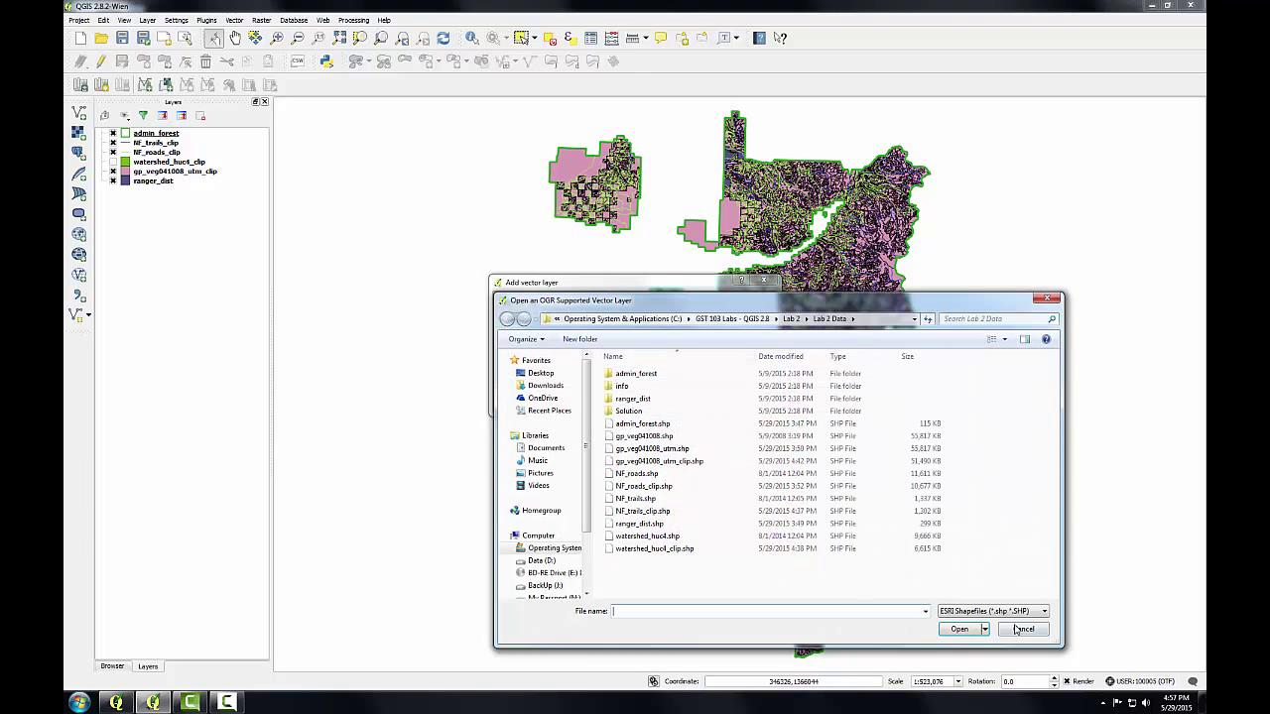
pyautogui.click(1018, 612)
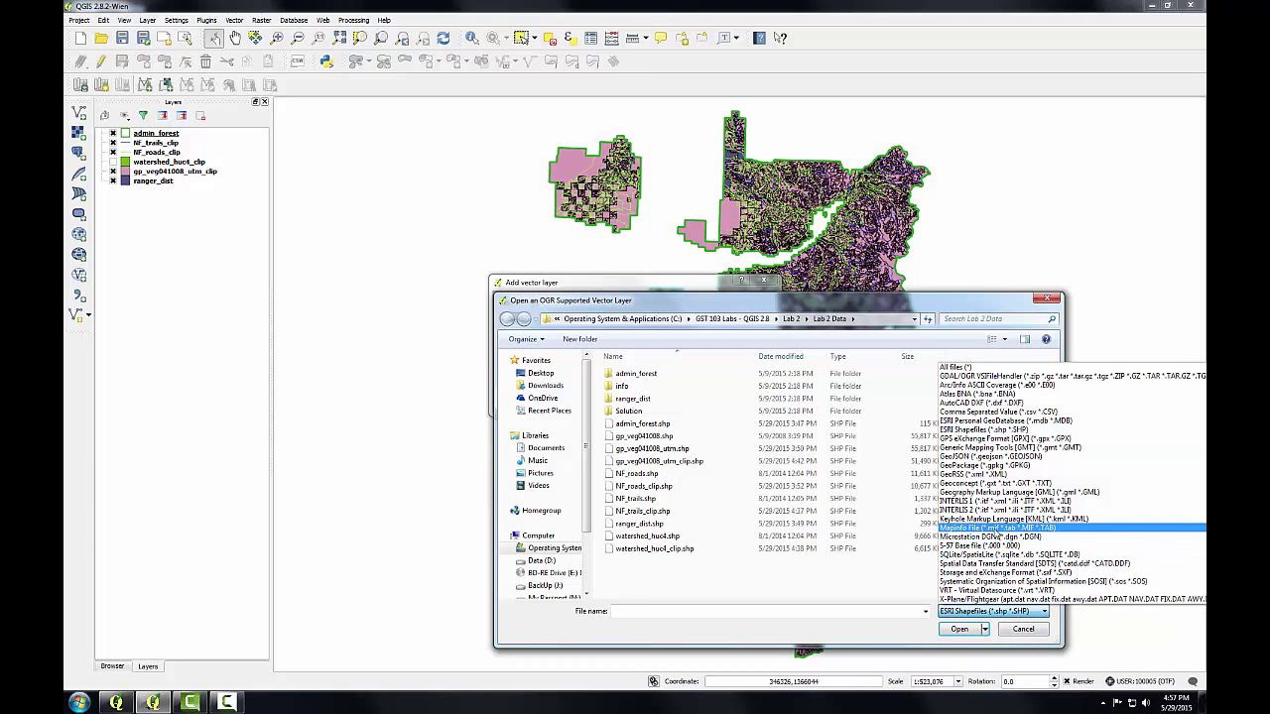
pyautogui.click(993, 519)
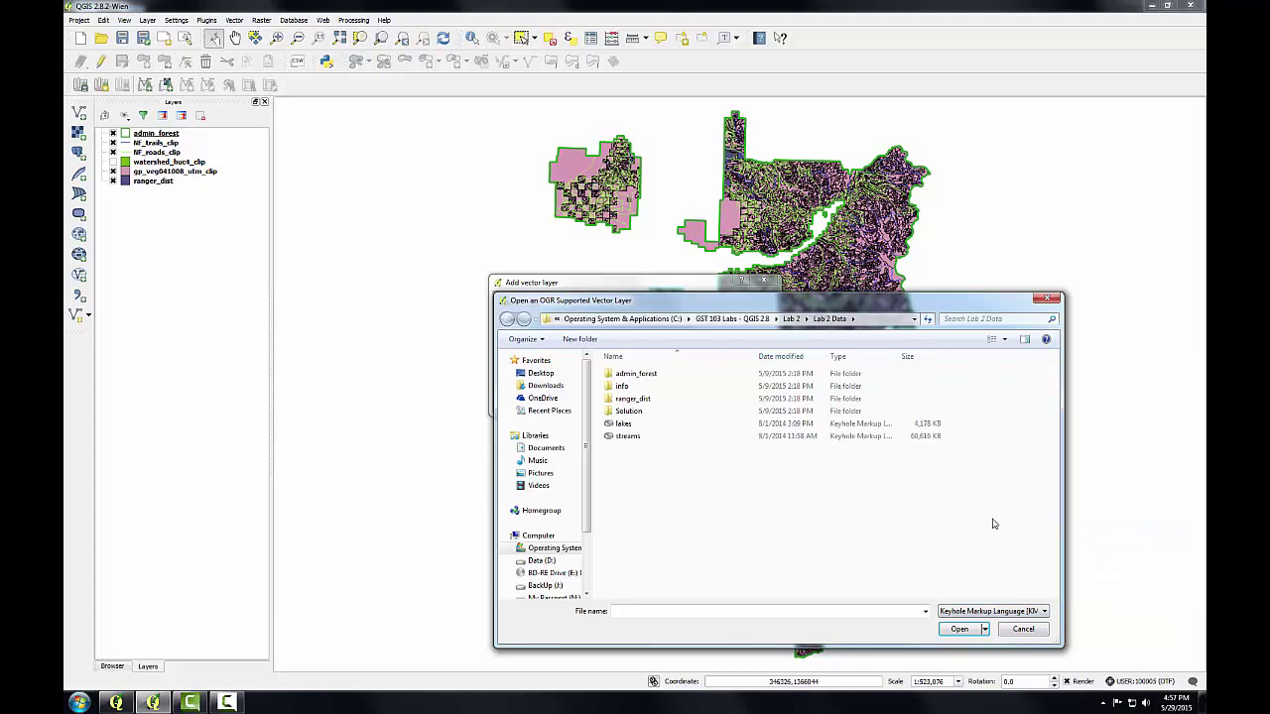
pyautogui.click(625, 426)
pyautogui.keyDown('ctrl'); pyautogui.click(628, 437); pyautogui.keyUp('ctrl')
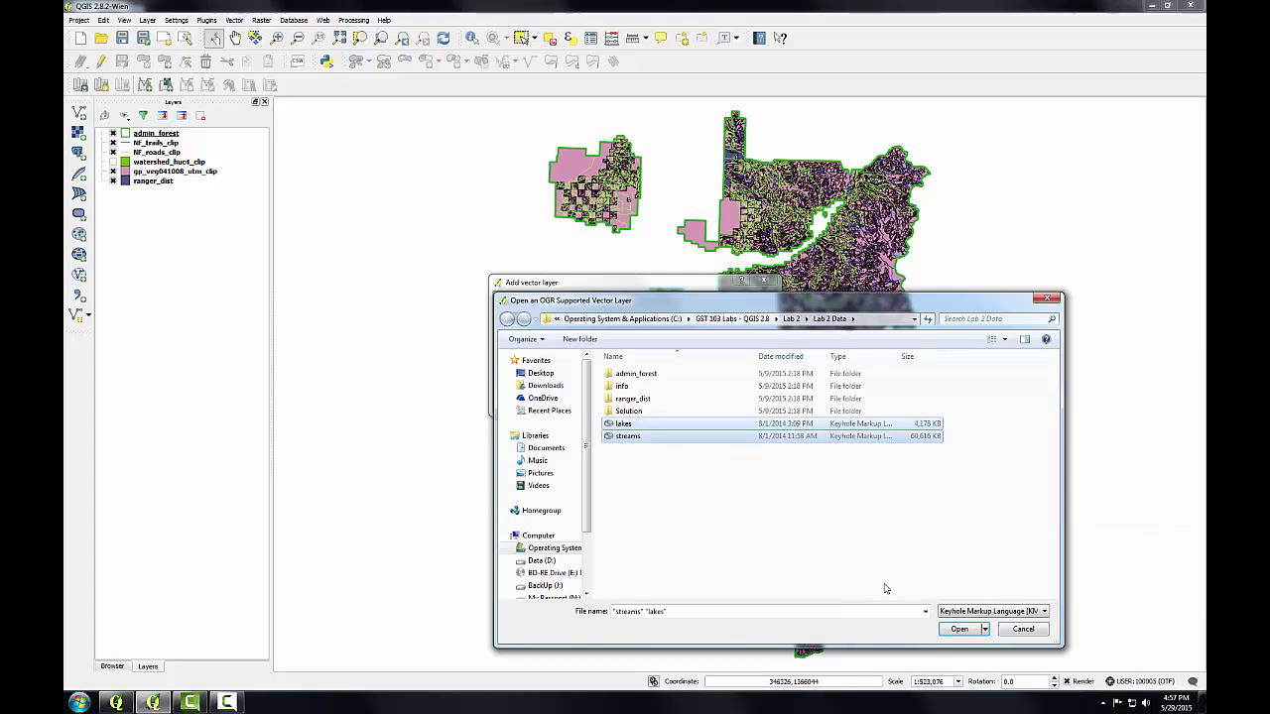
pyautogui.click(956, 629)
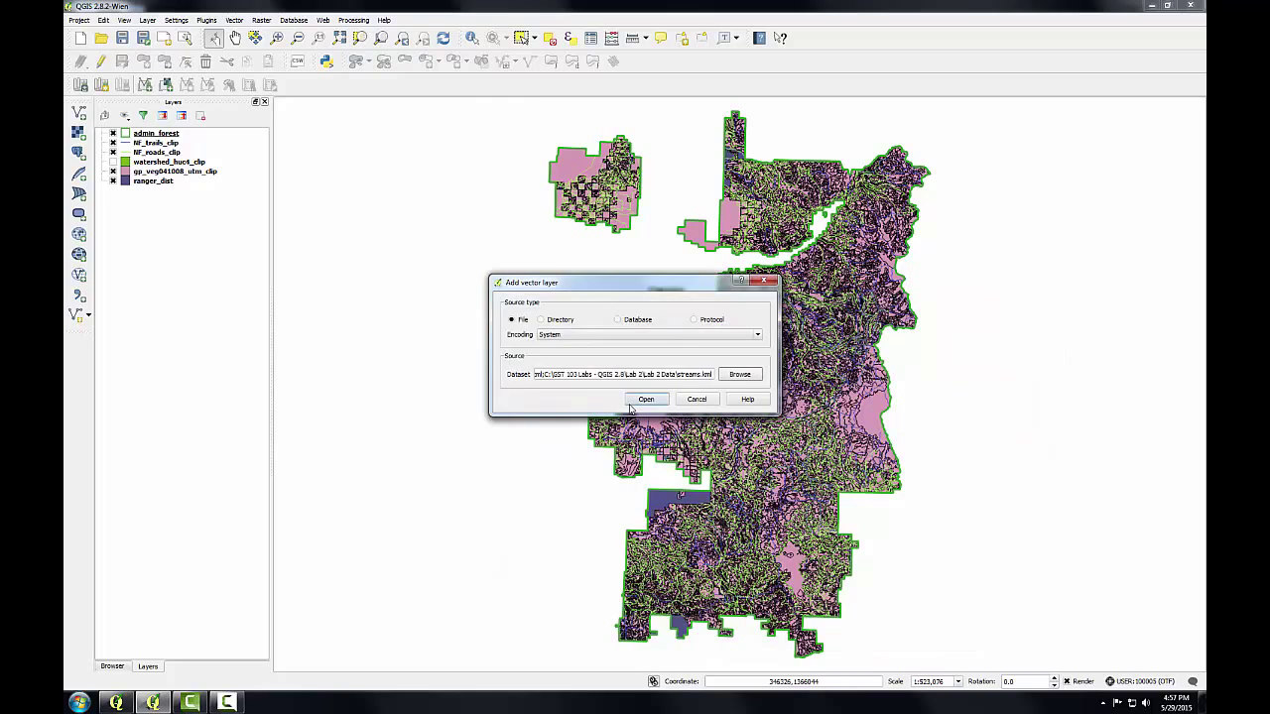
pyautogui.click(645, 399)
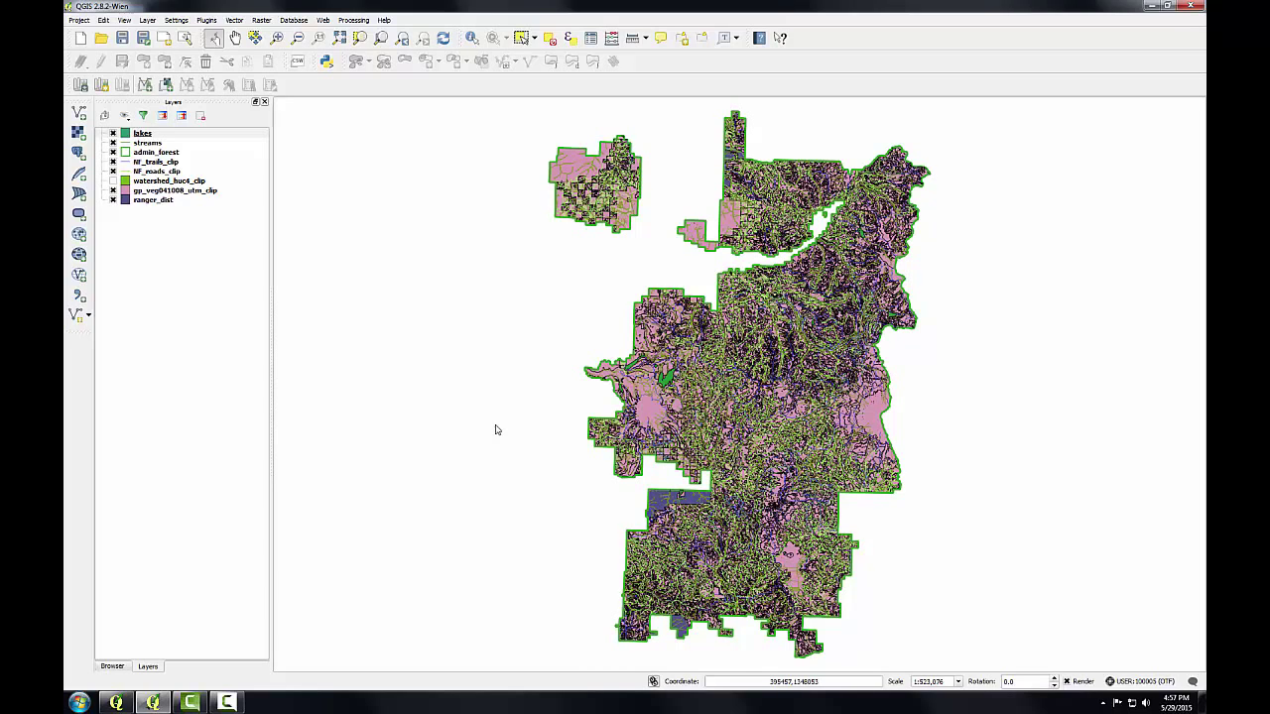
# Open DB Manager, expand GiffordPinchot.sqlite under SpatiaLite, and enlarge the window and table tree.
pyautogui.click(295, 21)
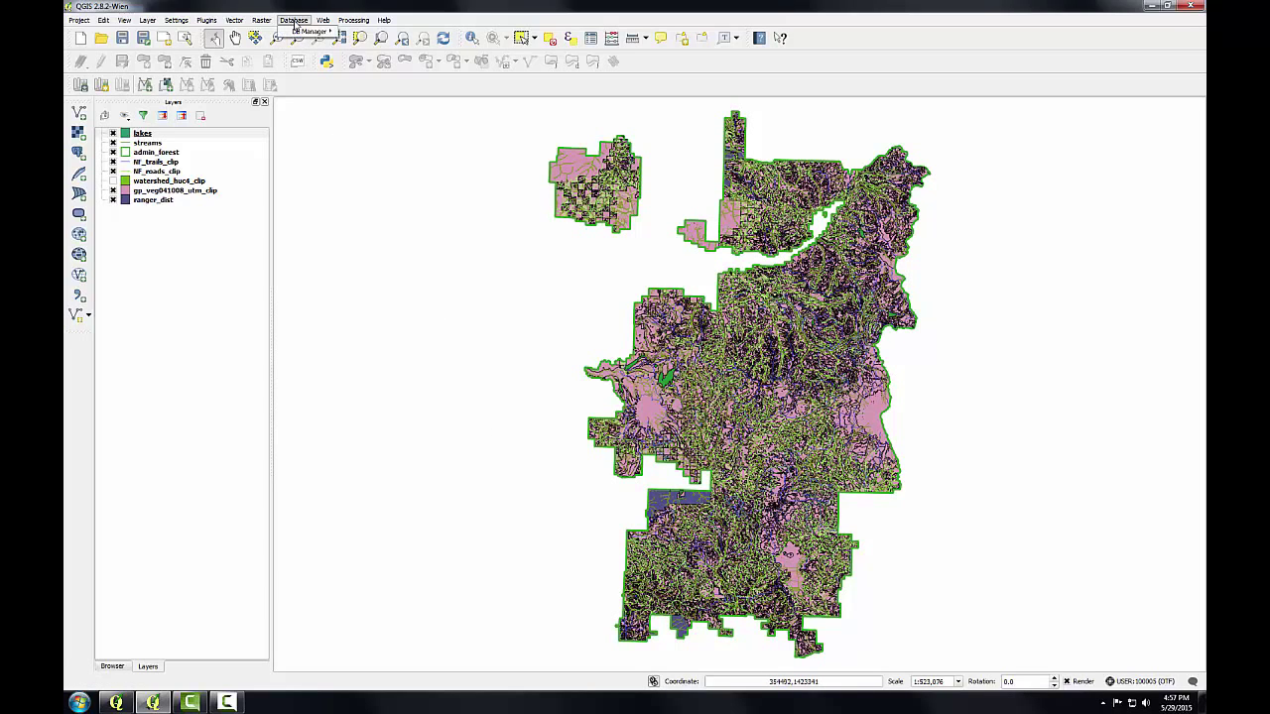
pyautogui.moveTo(301, 31)
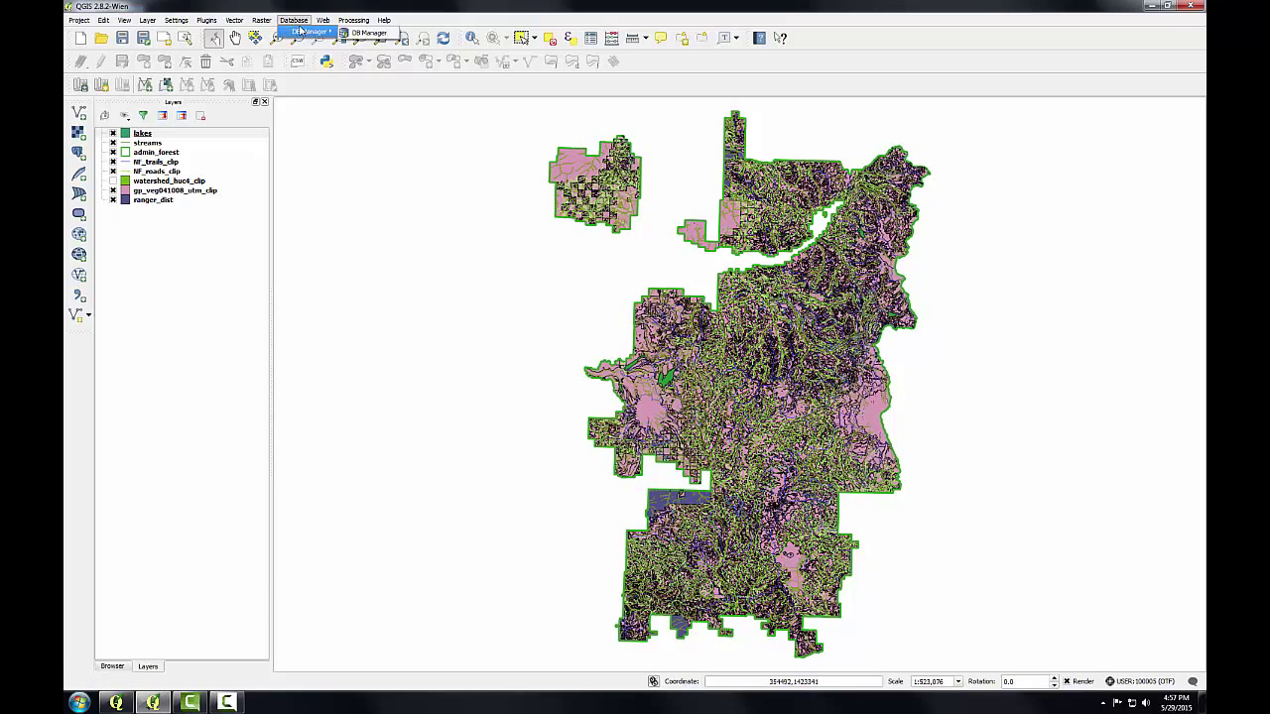
pyautogui.click(367, 33)
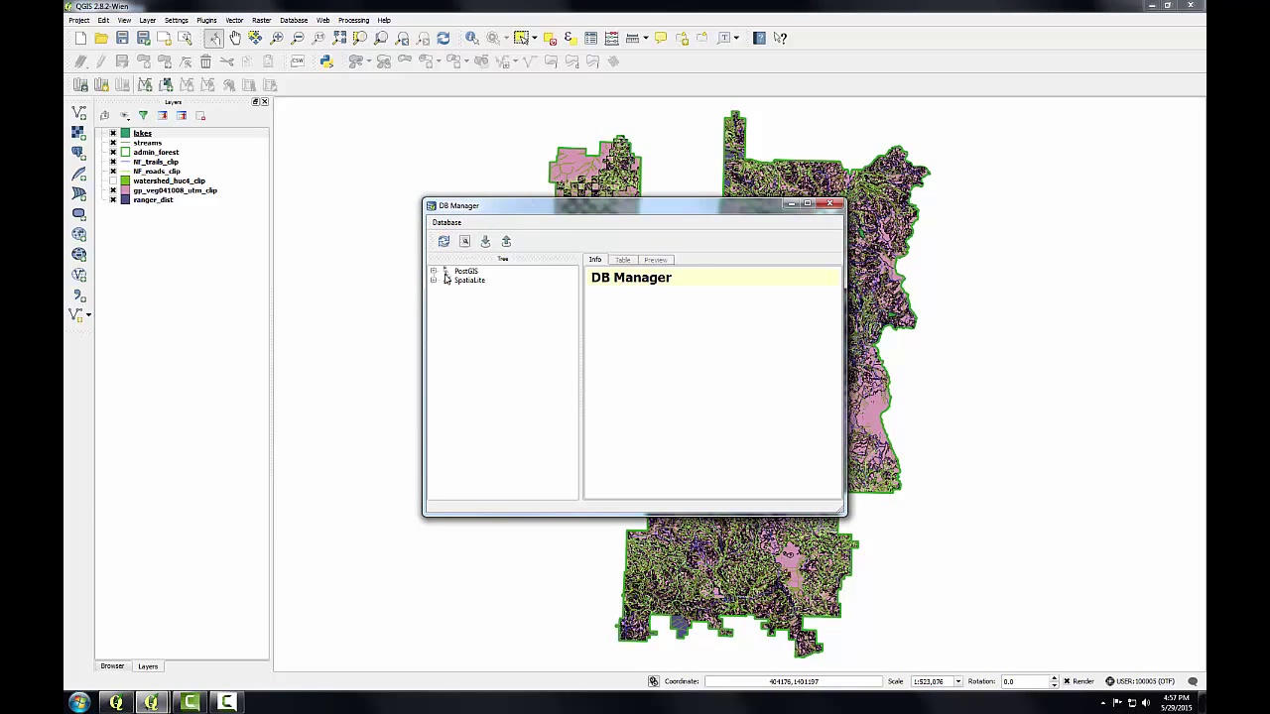
pyautogui.click(434, 282)
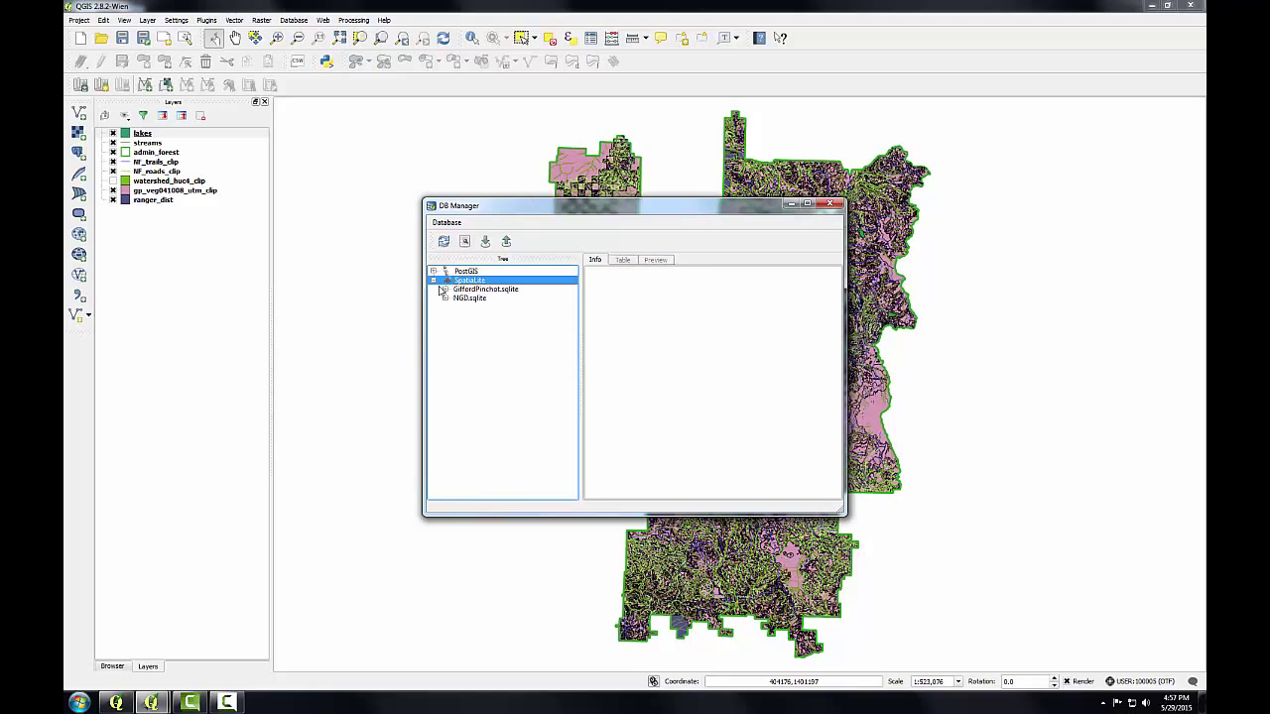
pyautogui.click(446, 289)
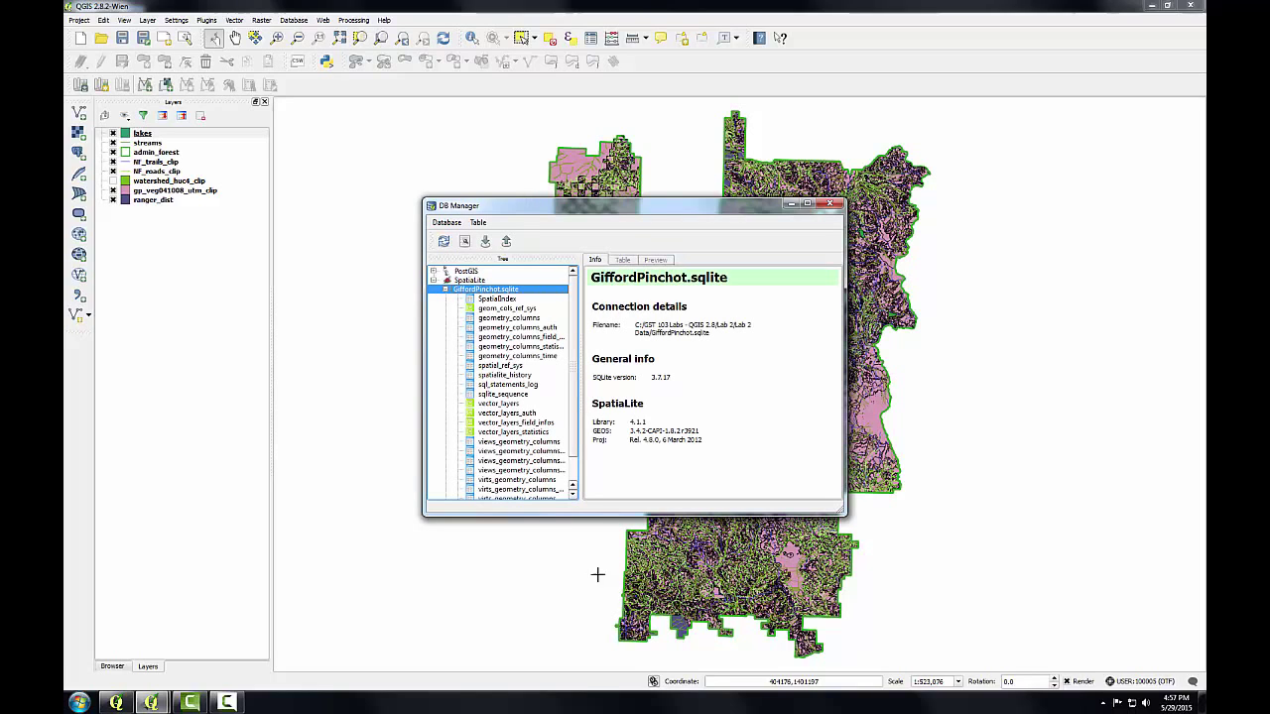
pyautogui.moveTo(627, 514); pyautogui.dragTo(649, 616)
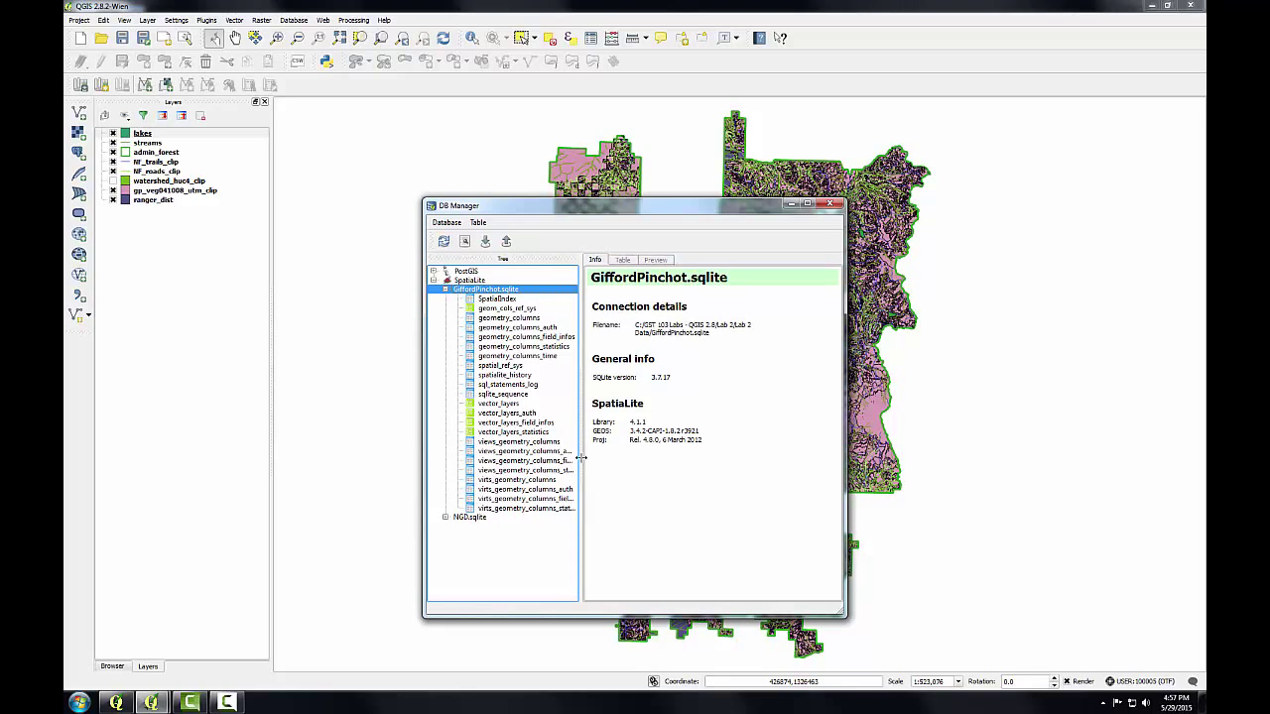
pyautogui.moveTo(580, 457); pyautogui.dragTo(624, 459)
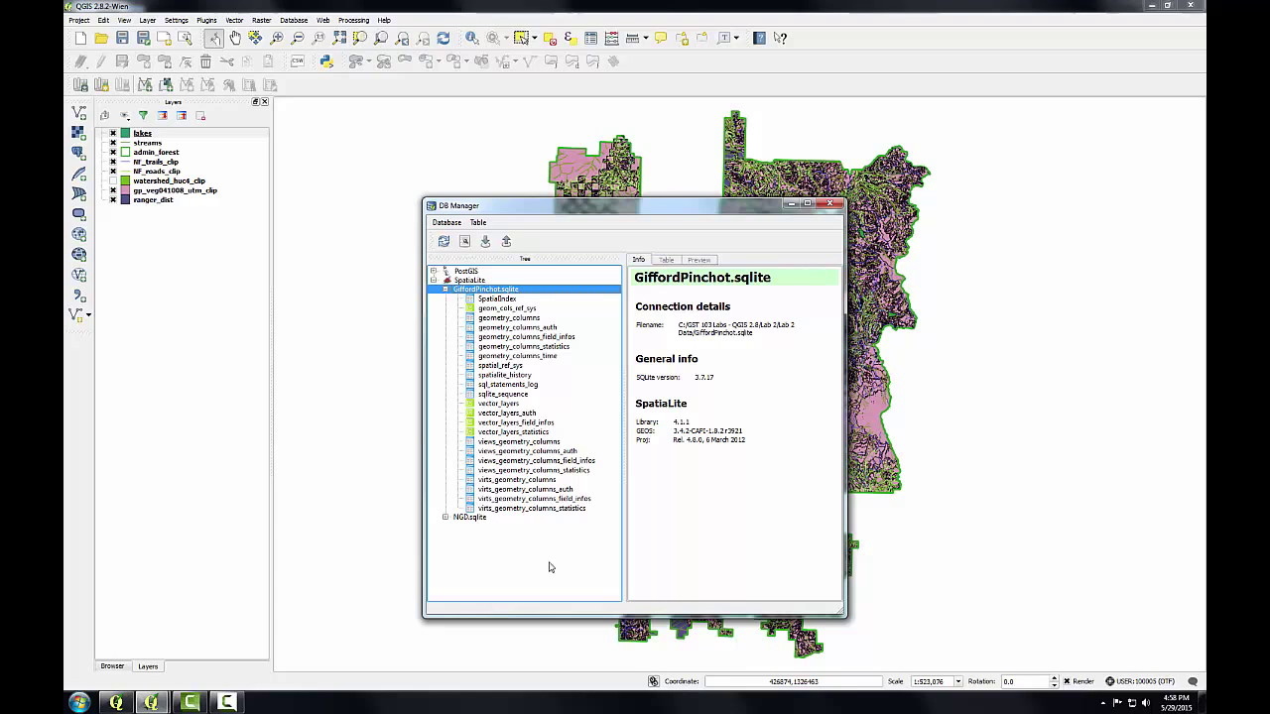
# Set up the lakes import as table lakes, reprojecting from SRID 4326 to 26910.
pyautogui.click(486, 242)
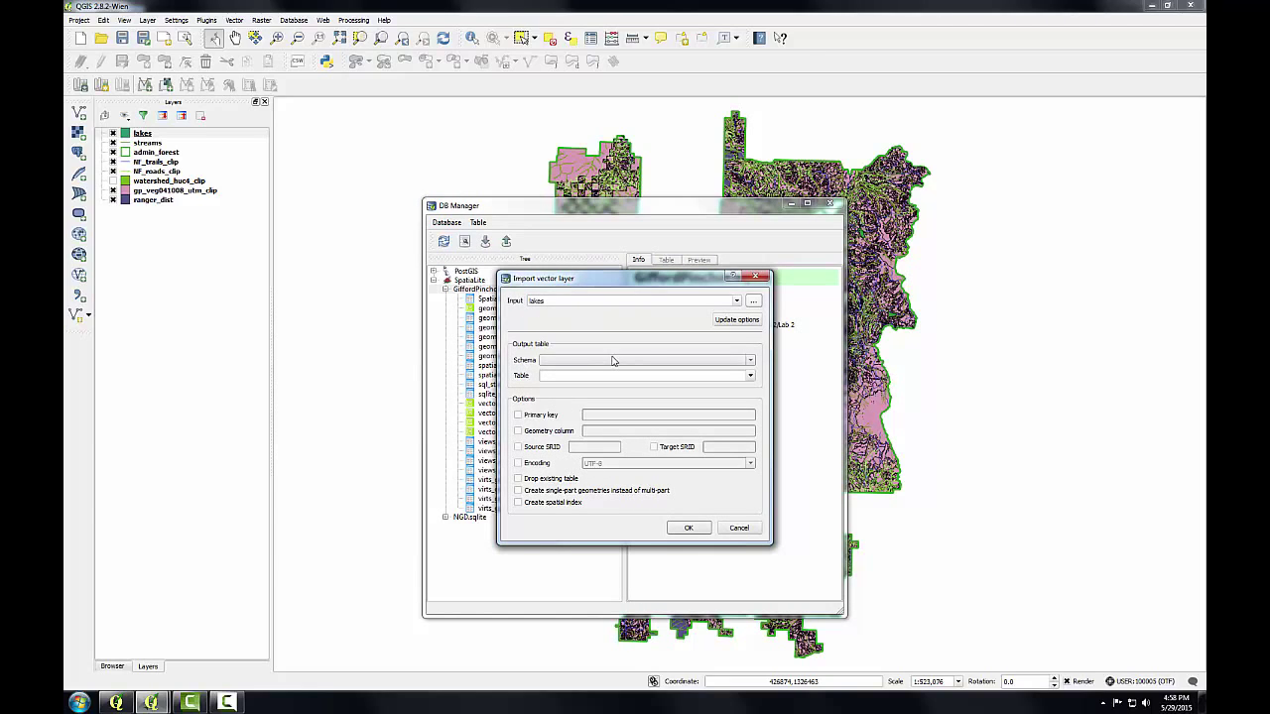
pyautogui.click(602, 376)
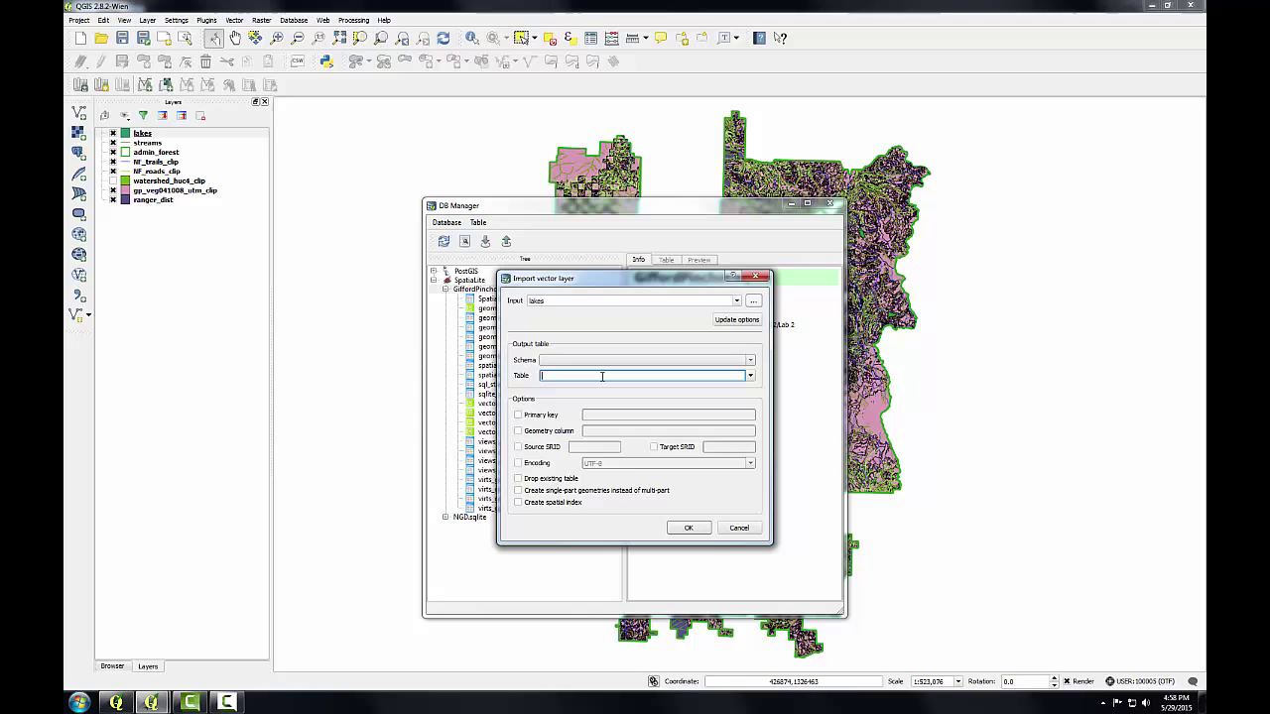
pyautogui.write('lakes')
pyautogui.click(518, 448)
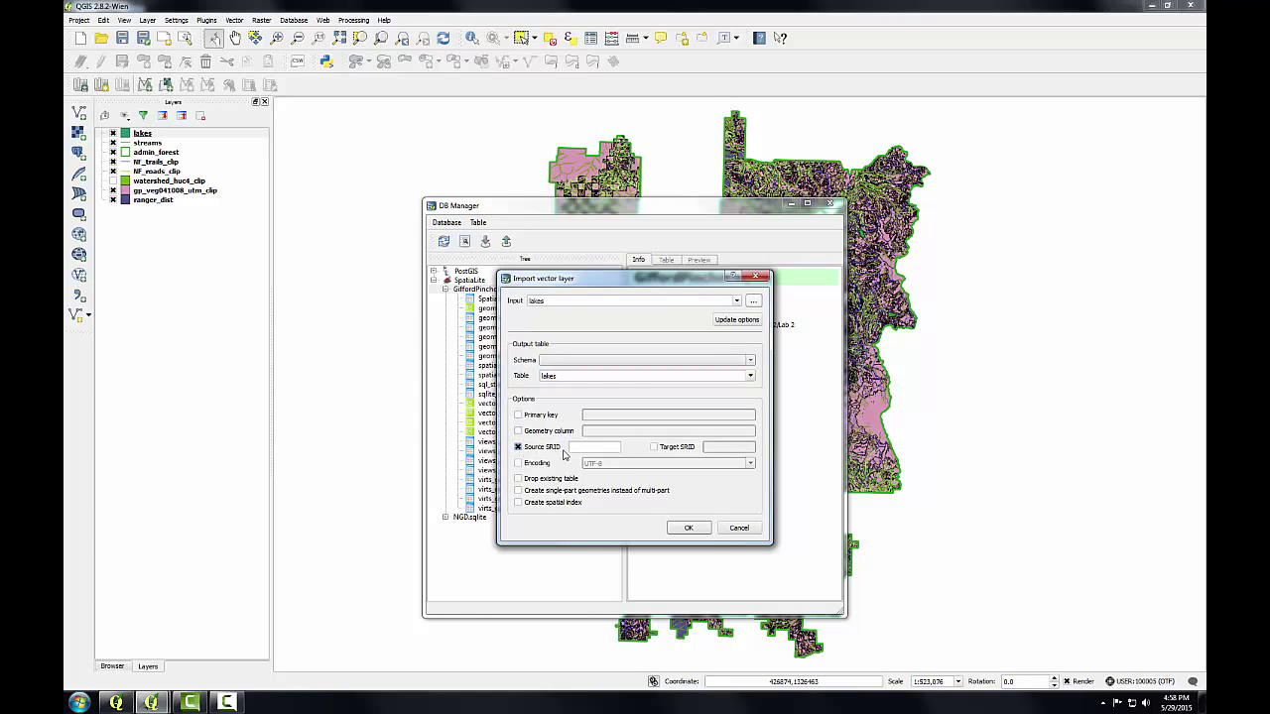
pyautogui.click(576, 447)
pyautogui.write('4326')
pyautogui.click(653, 447)
pyautogui.click(714, 448)
pyautogui.write('26910')
# Create a spatial index, run the import, and refresh the tree to show lakes.
pyautogui.click(518, 503)
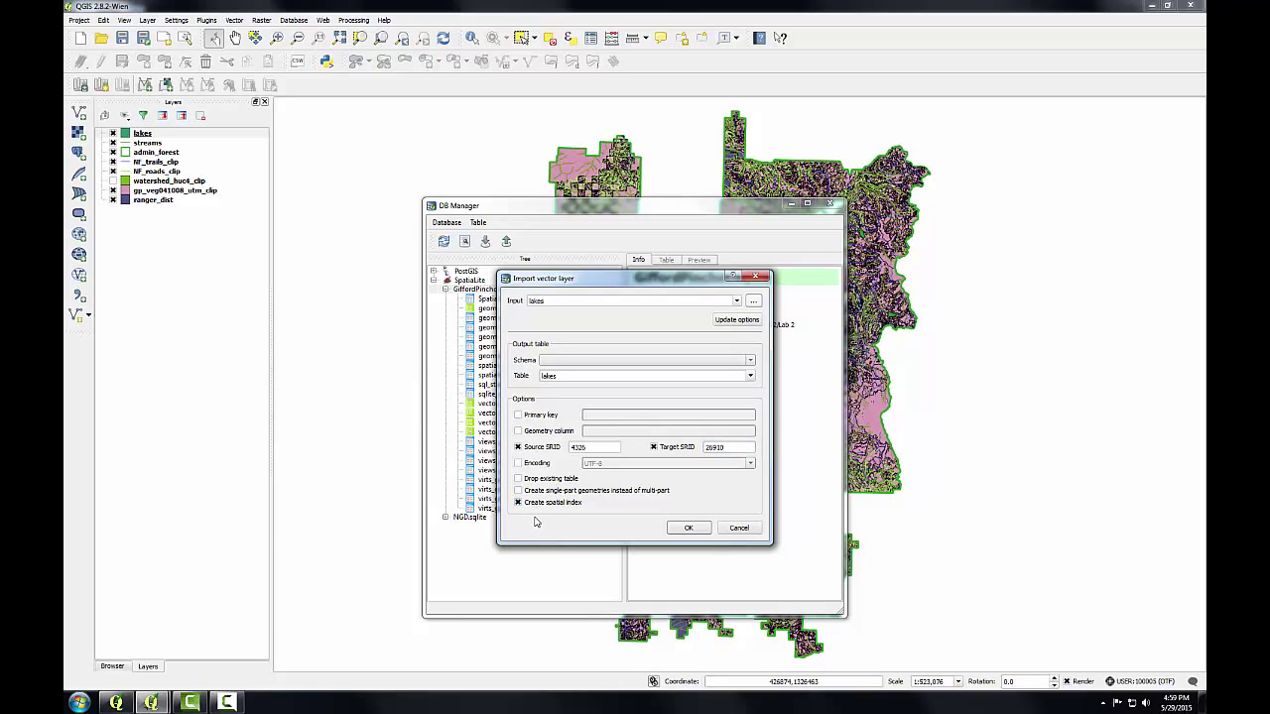
pyautogui.click(691, 529)
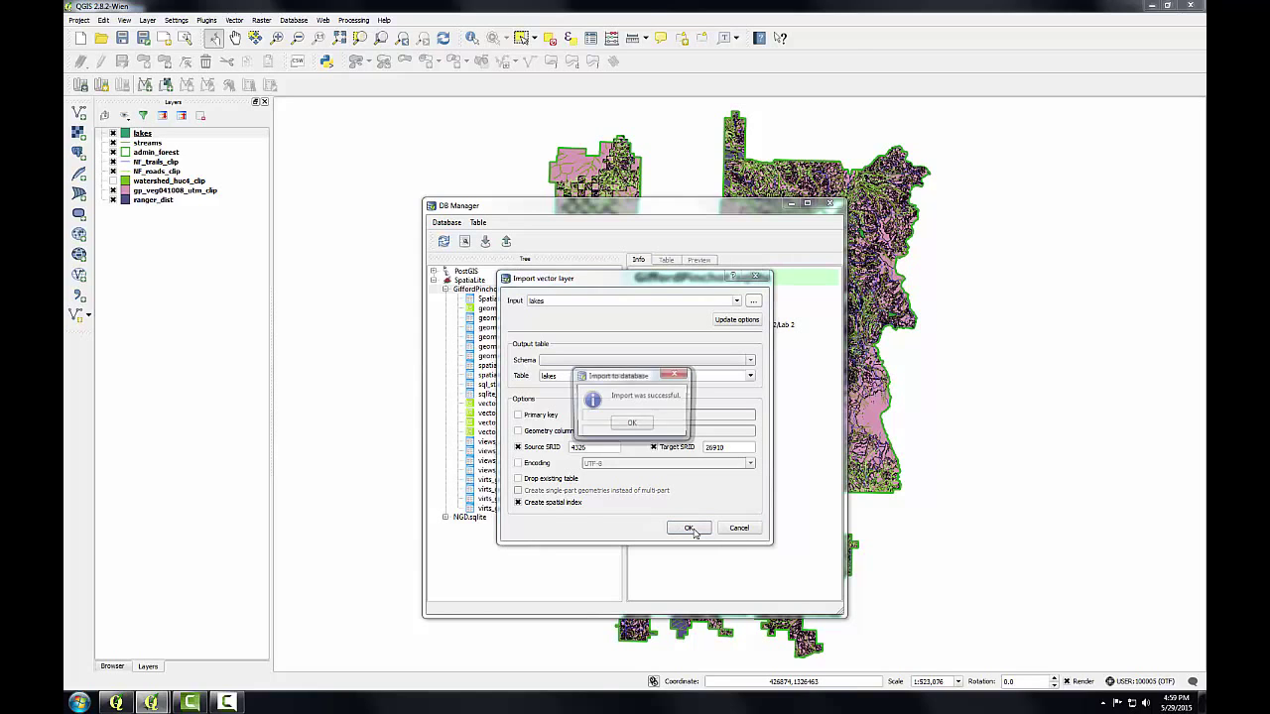
pyautogui.click(640, 426)
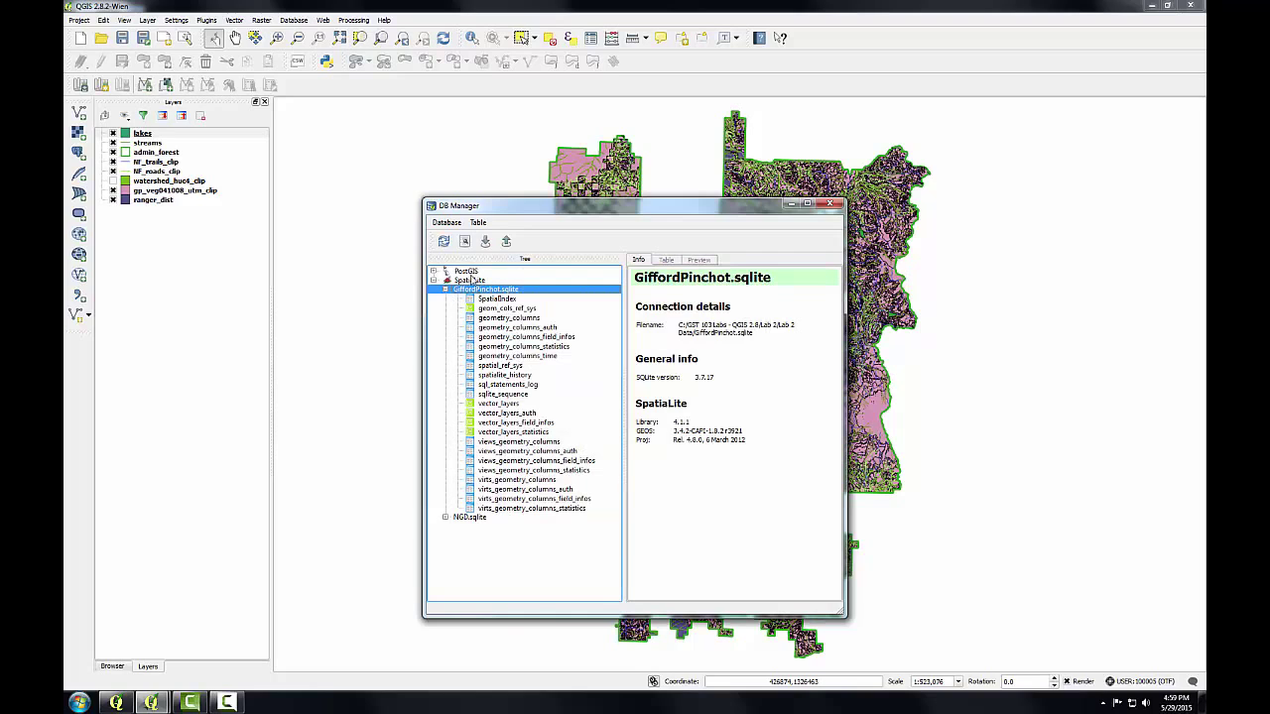
pyautogui.click(443, 244)
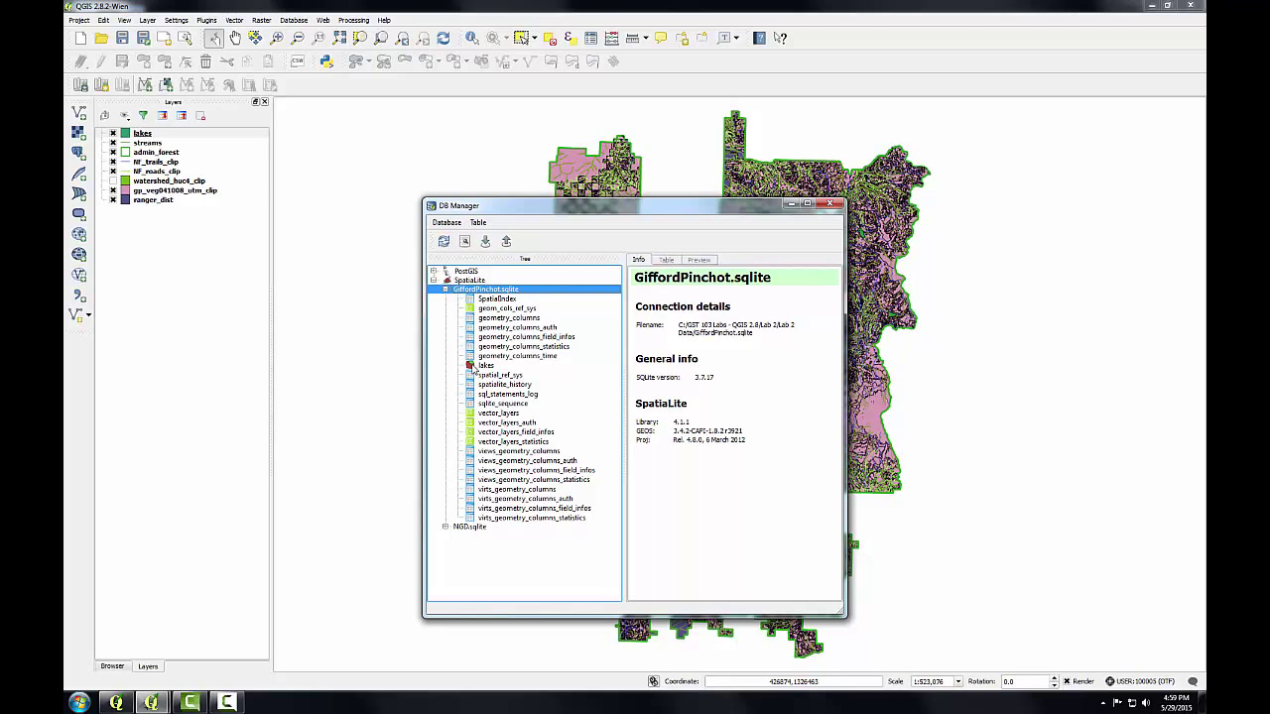
# Start a new import with the streams layer as input and table name streams.
pyautogui.click(486, 241)
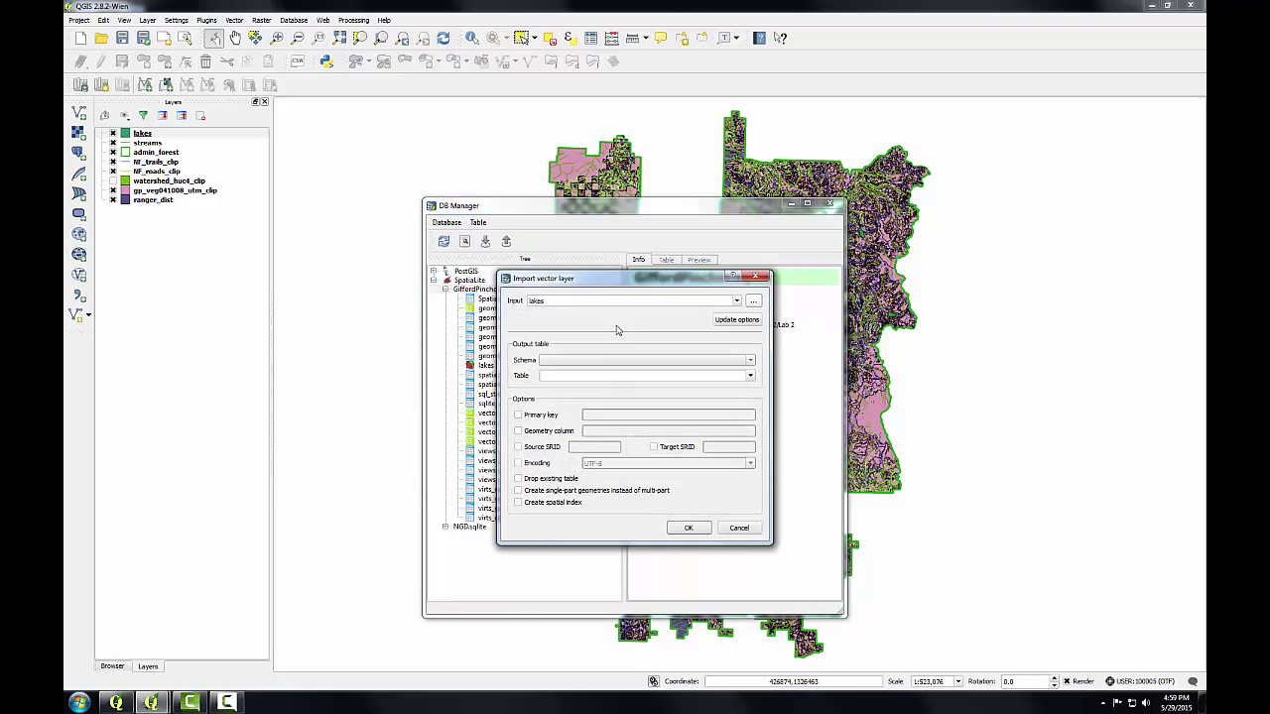
pyautogui.click(737, 300)
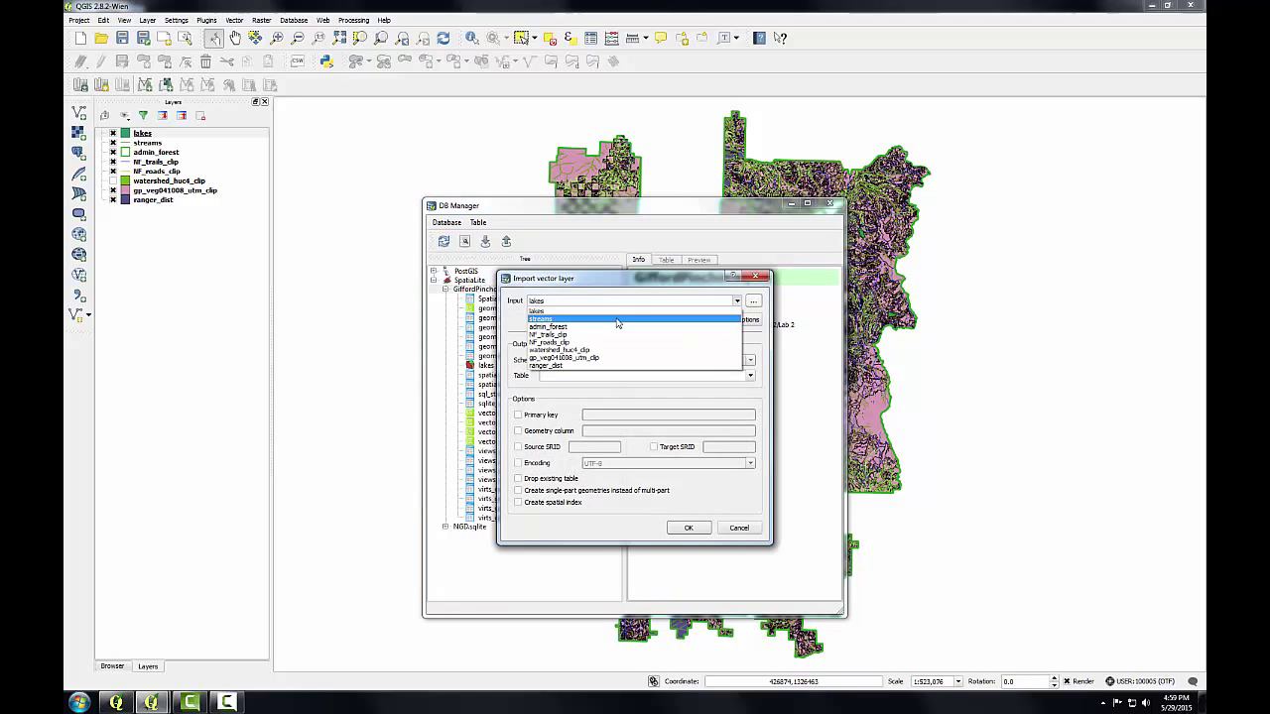
pyautogui.click(600, 319)
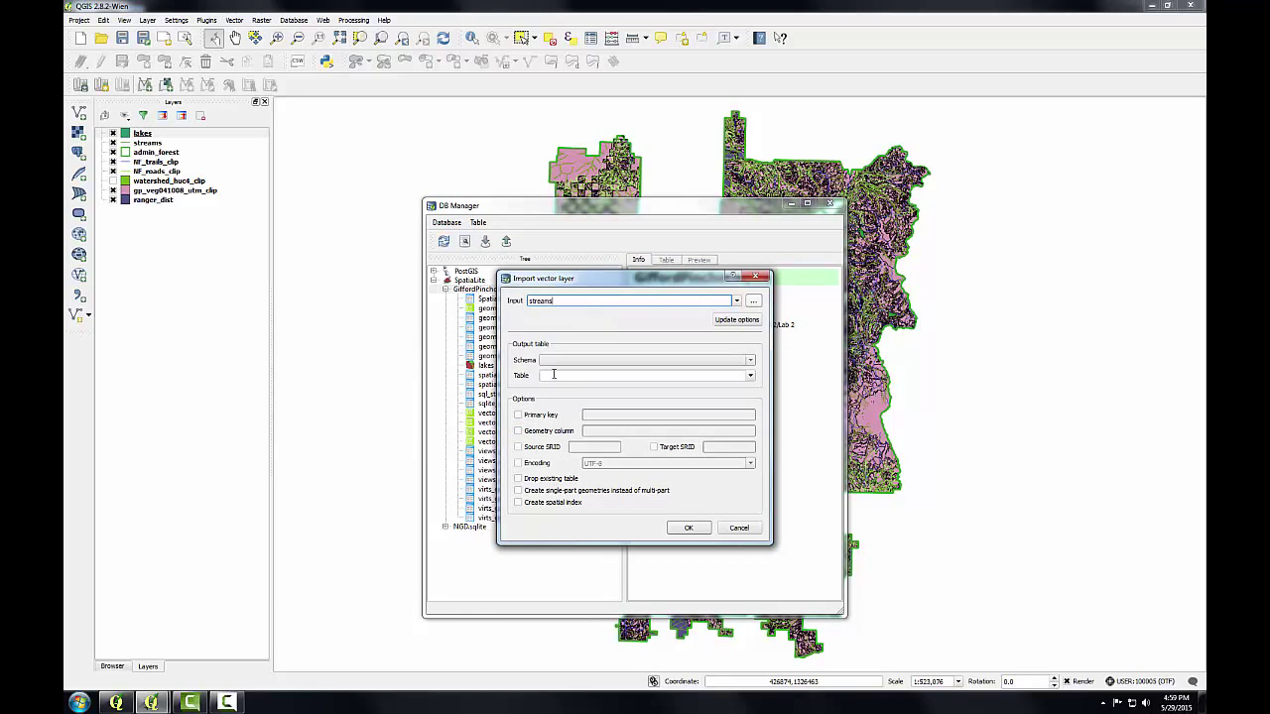
pyautogui.click(554, 374)
pyautogui.write('st')
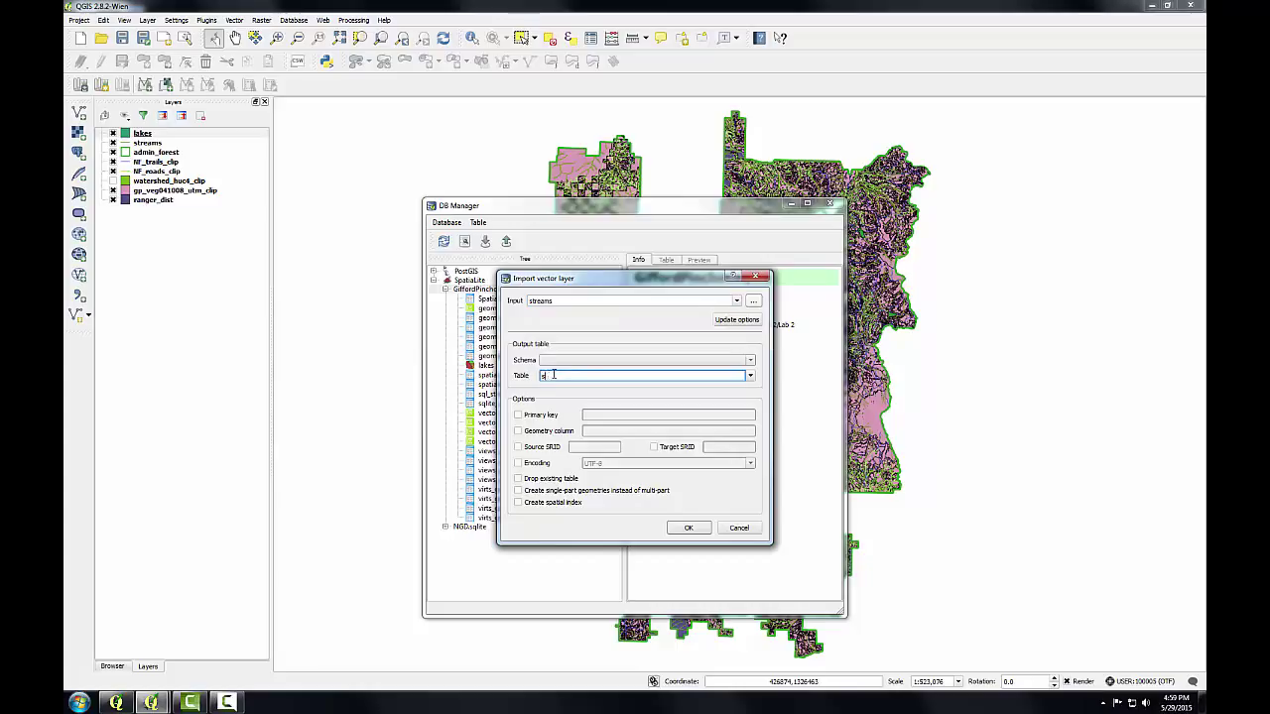
pyautogui.write('reams')
# Set source SRID 4226 and target SRID 26910 for the streams import.
pyautogui.click(517, 447)
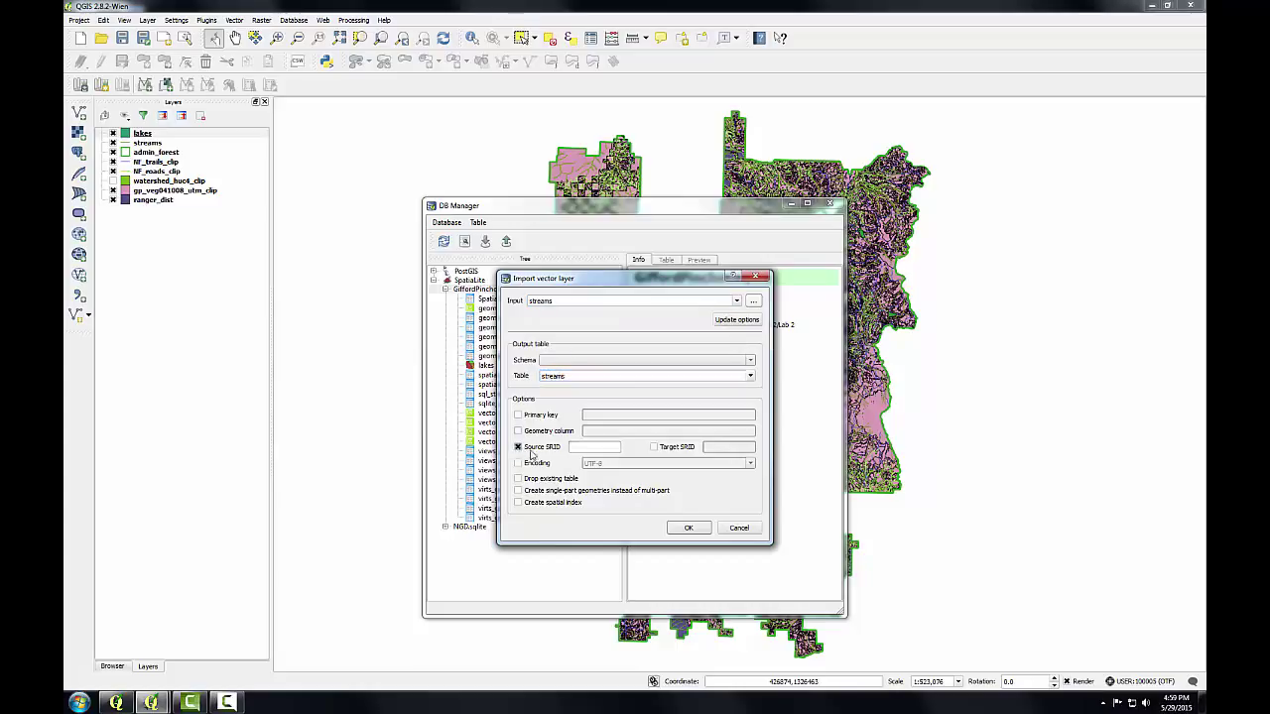
pyautogui.click(577, 449)
pyautogui.write('42')
pyautogui.write('26')
pyautogui.click(654, 446)
pyautogui.click(714, 448)
pyautogui.write('26910')
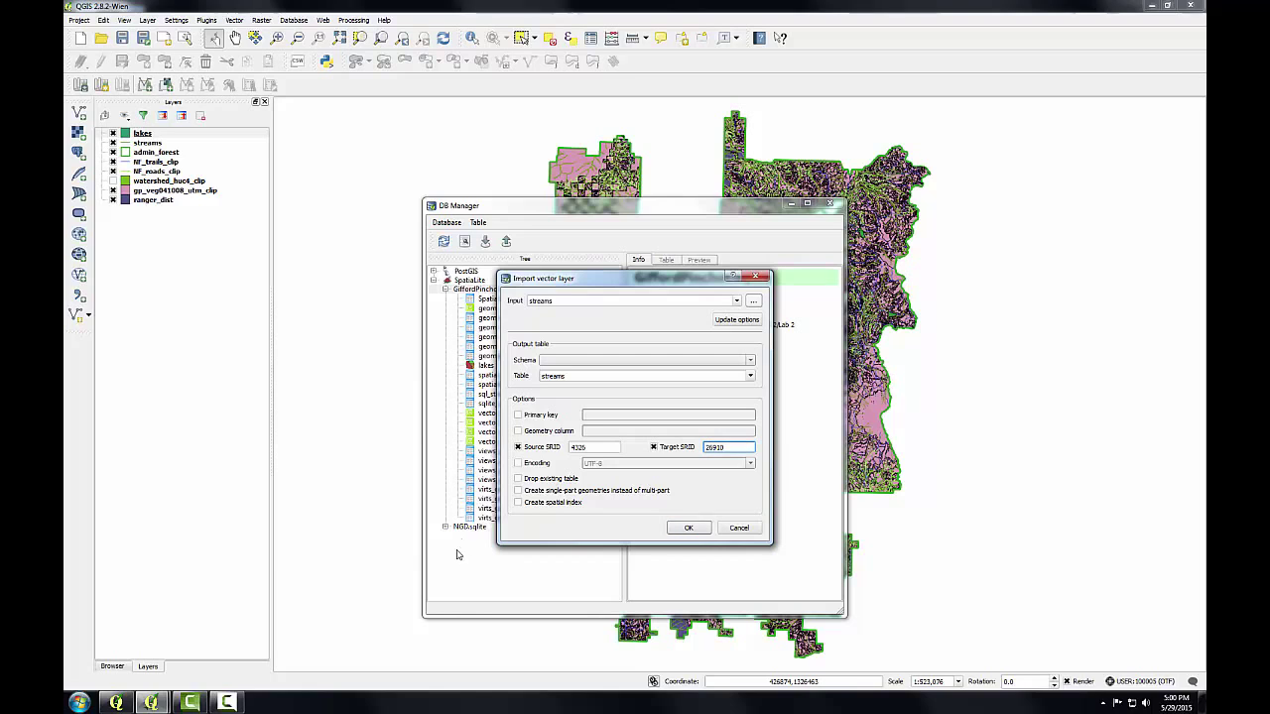
# Add a spatial index, run the import, and refresh the tree to show streams.
pyautogui.click(519, 502)
pyautogui.click(686, 529)
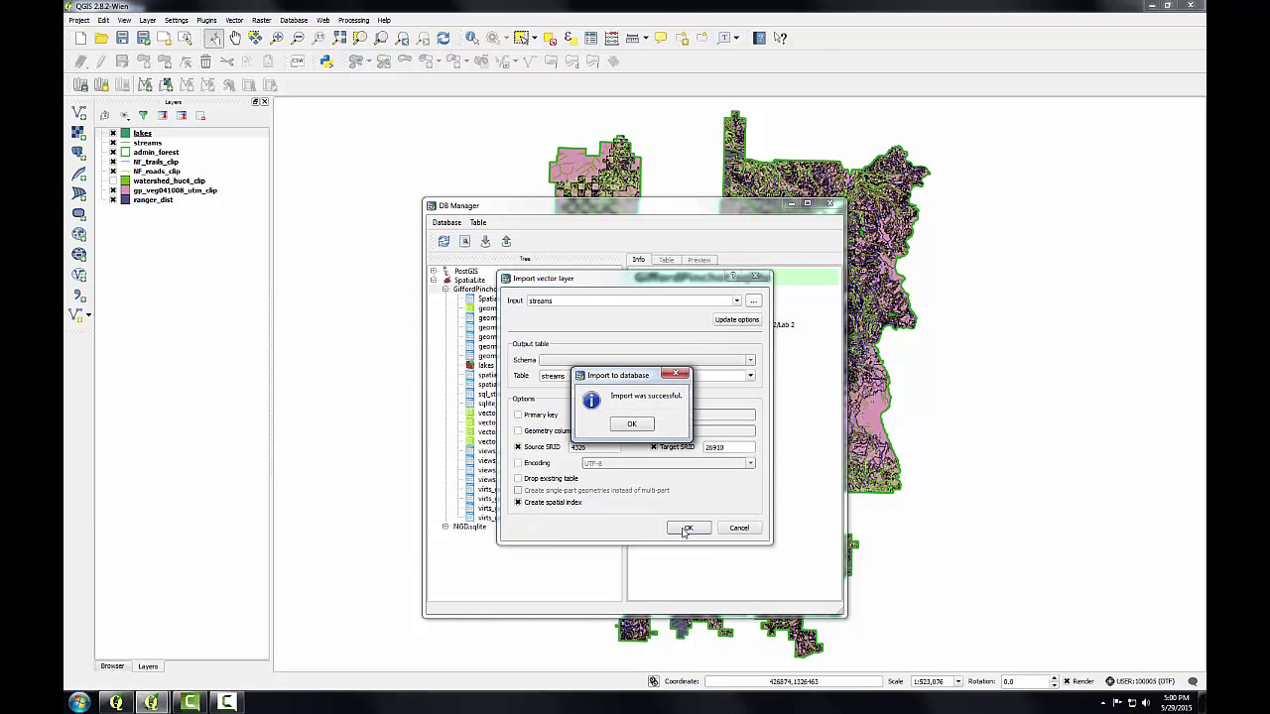
pyautogui.click(633, 425)
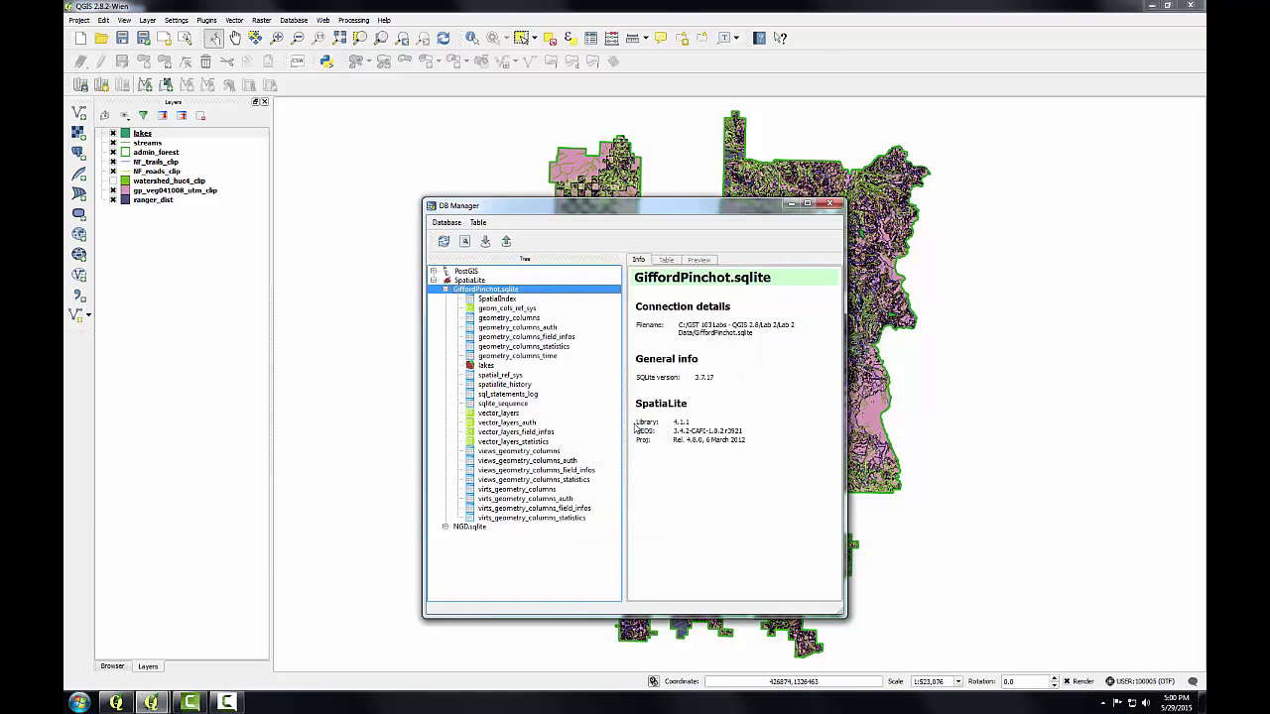
pyautogui.click(443, 241)
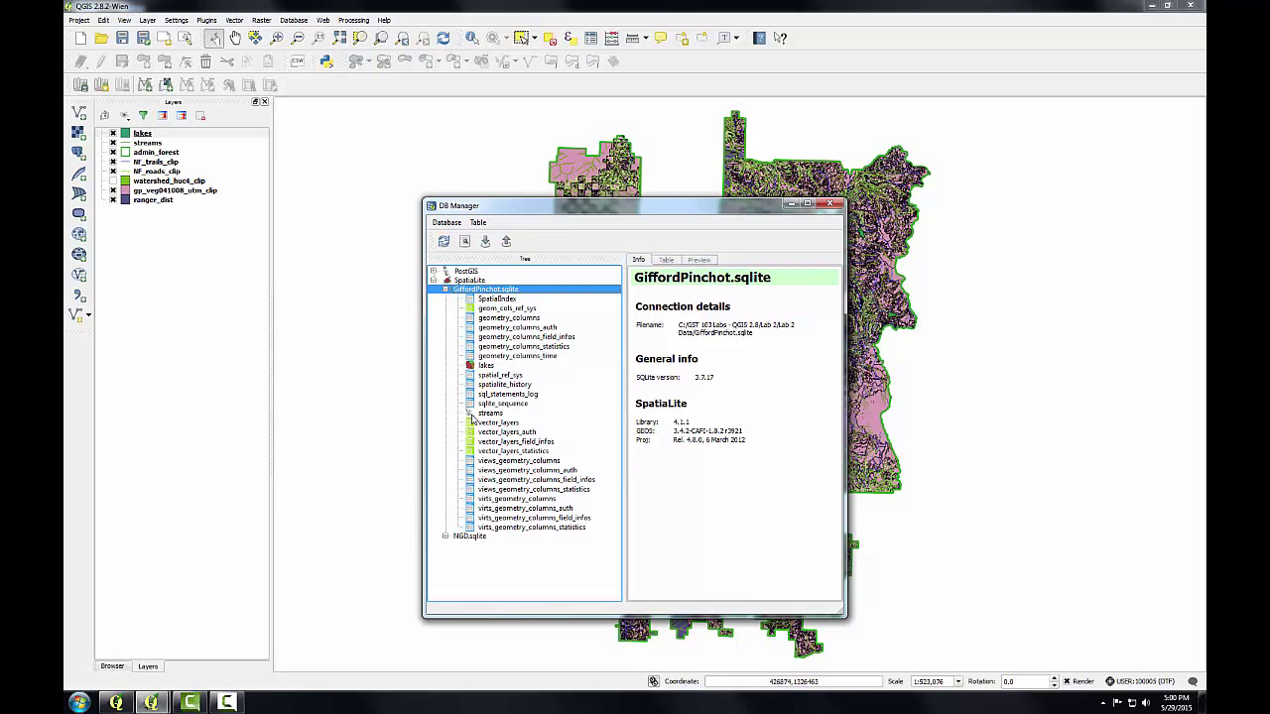
# Start importing NF_roads_clip with the output table named roads.
pyautogui.click(485, 241)
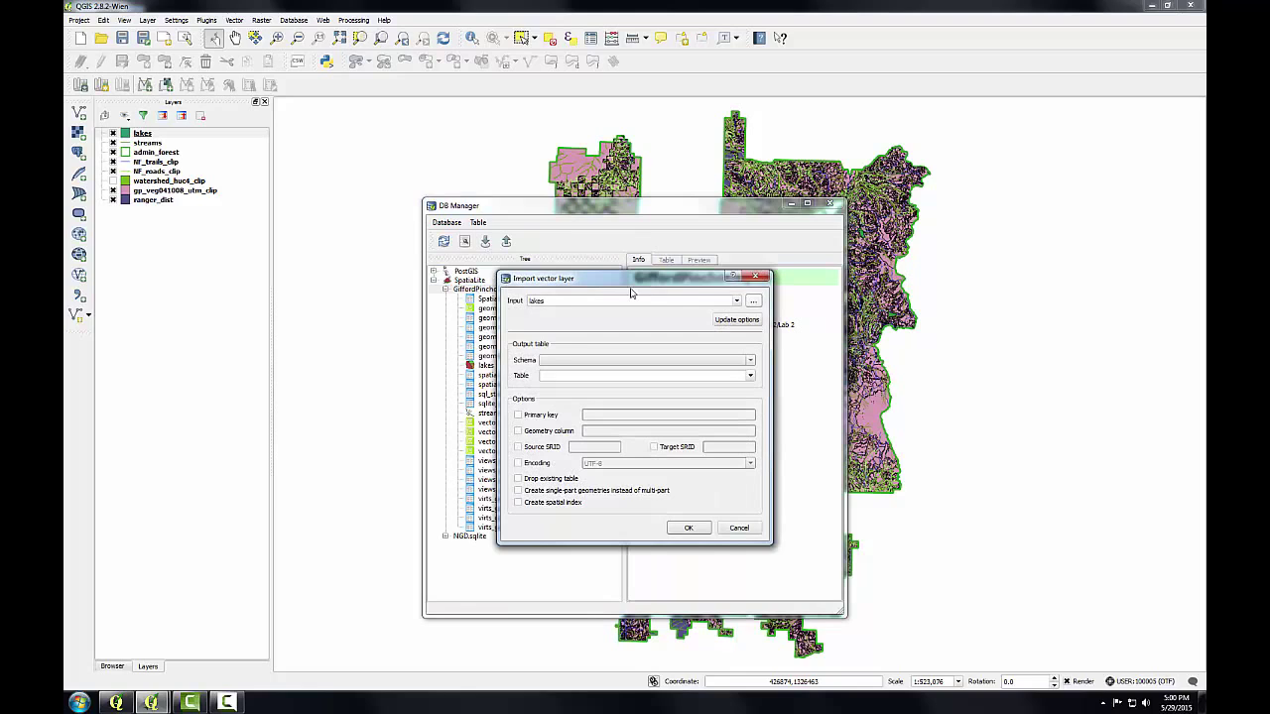
pyautogui.click(740, 301)
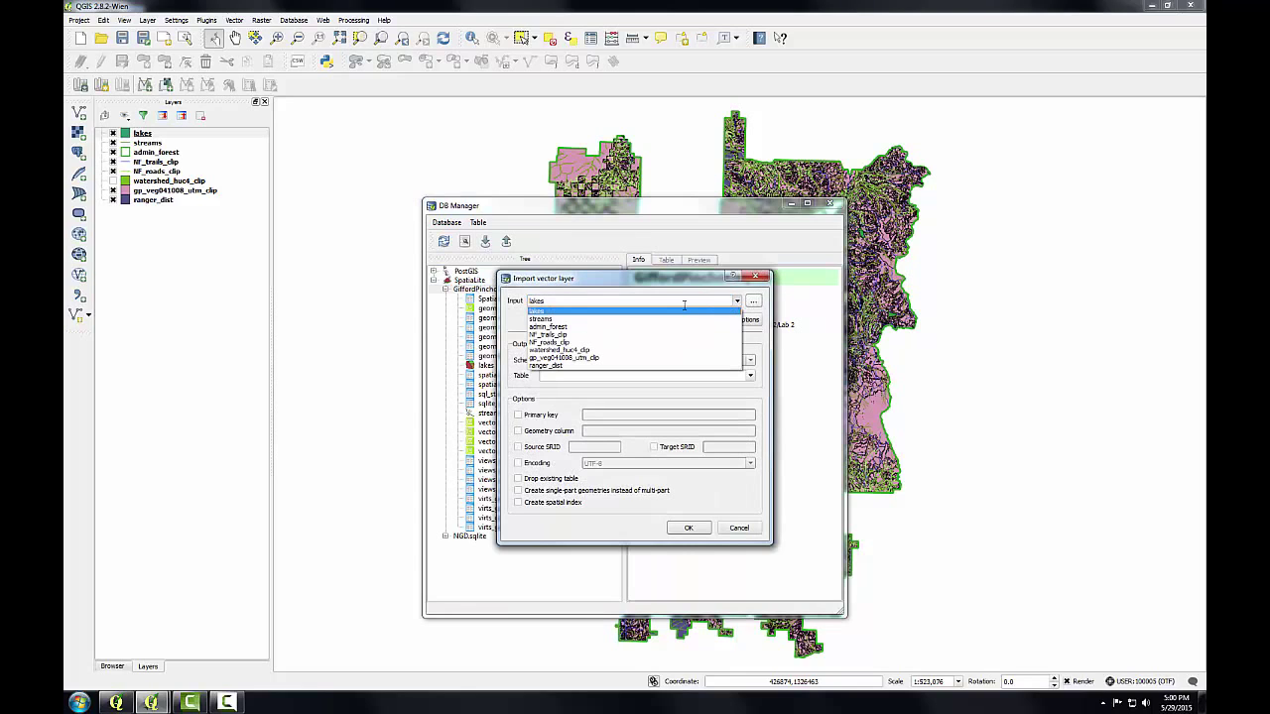
pyautogui.click(663, 343)
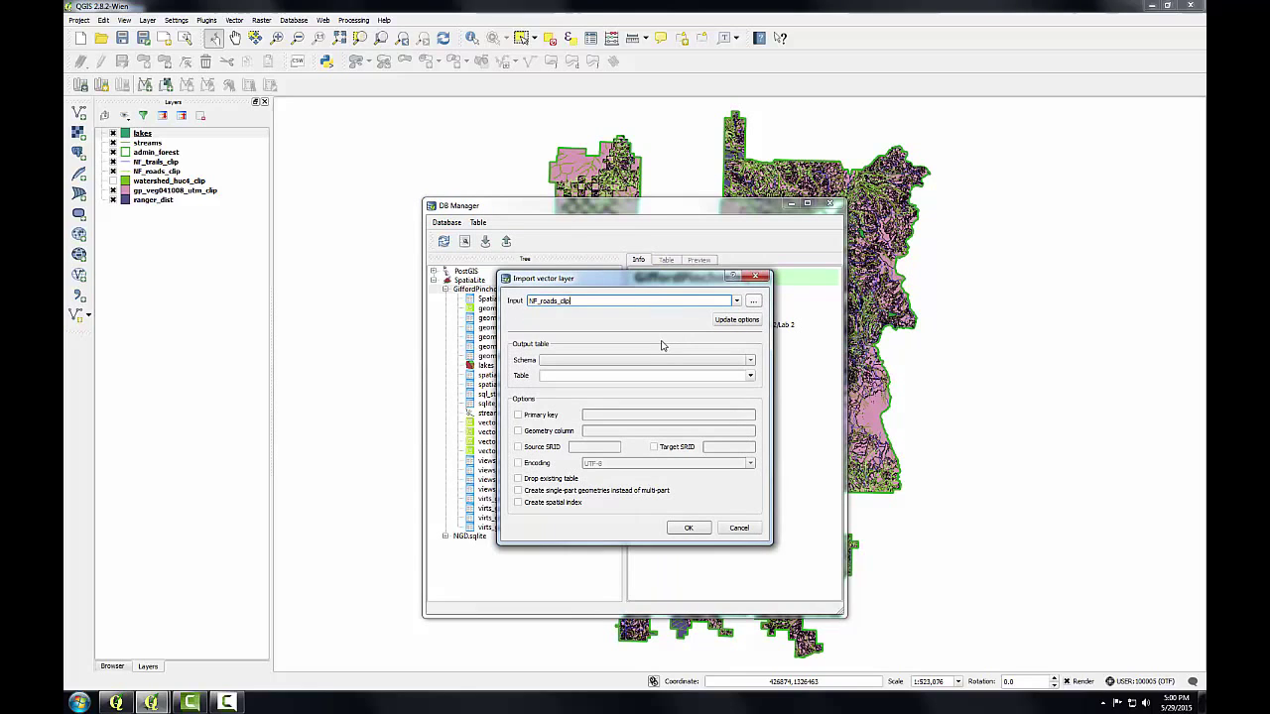
pyautogui.click(599, 376)
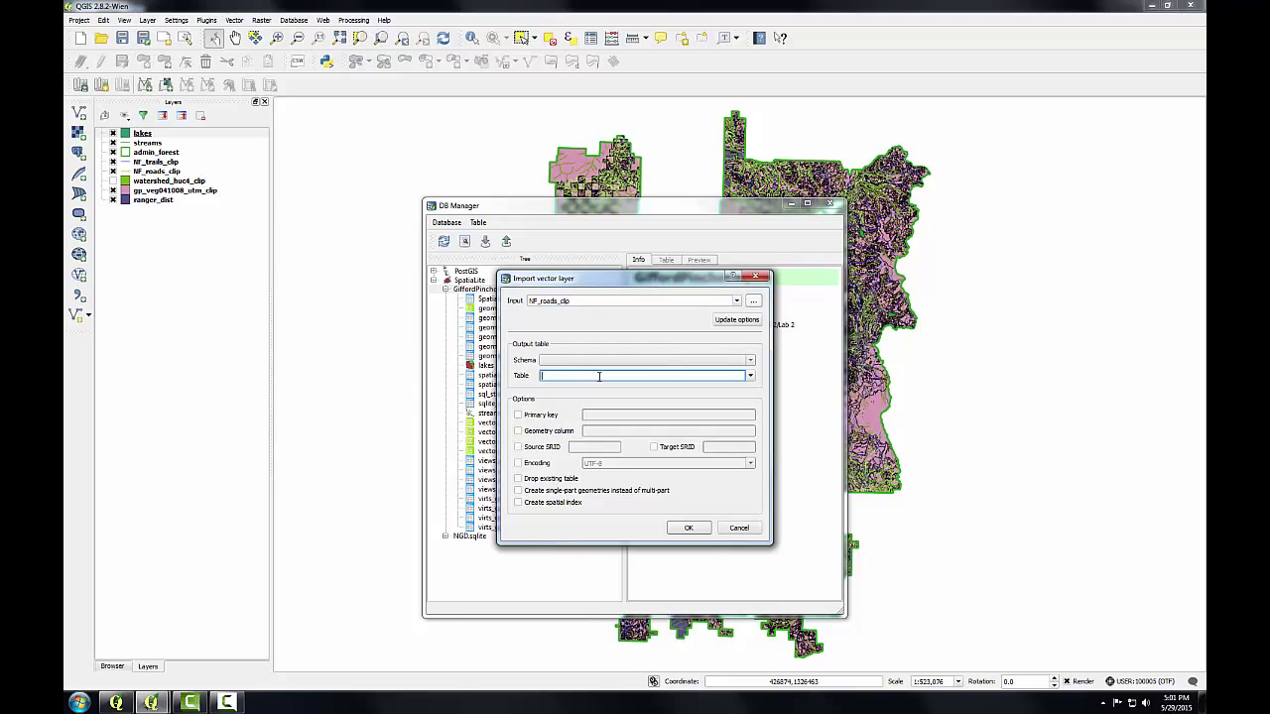
pyautogui.write('roads')
# Set source and target SRID to 26910 and run the roads import.
pyautogui.click(542, 448)
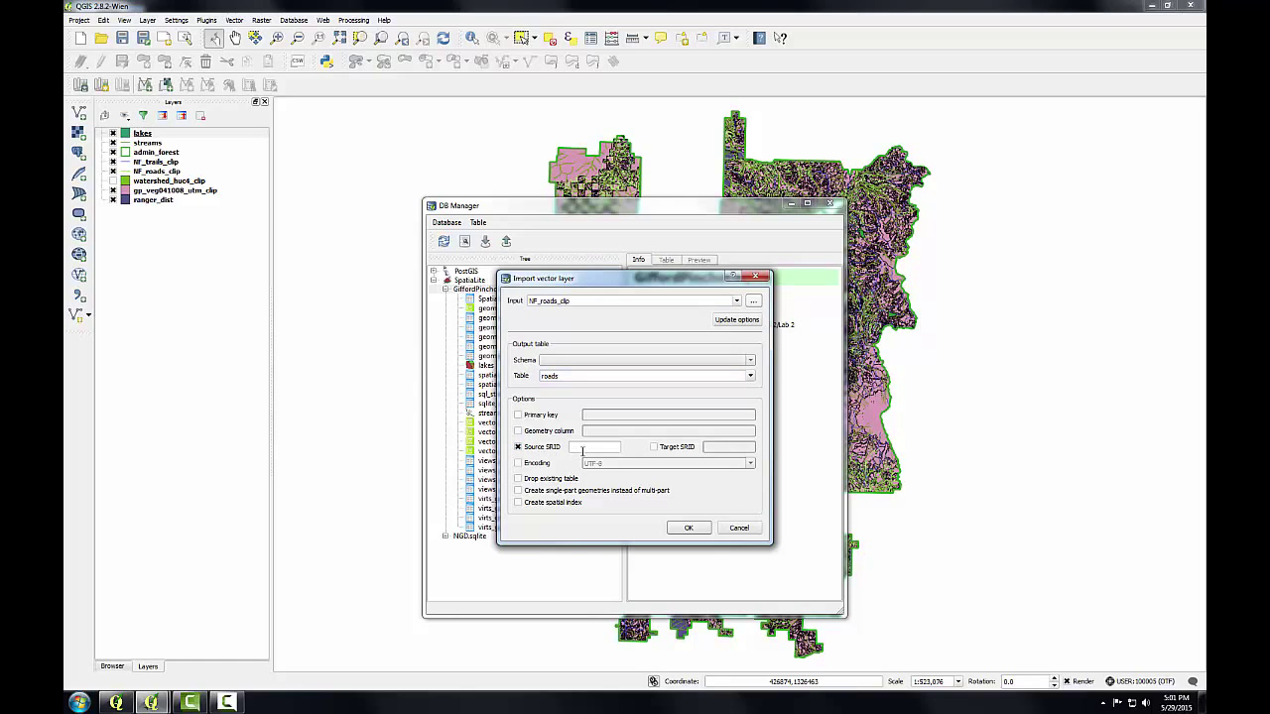
pyautogui.click(582, 449)
pyautogui.write('26910')
pyautogui.click(653, 446)
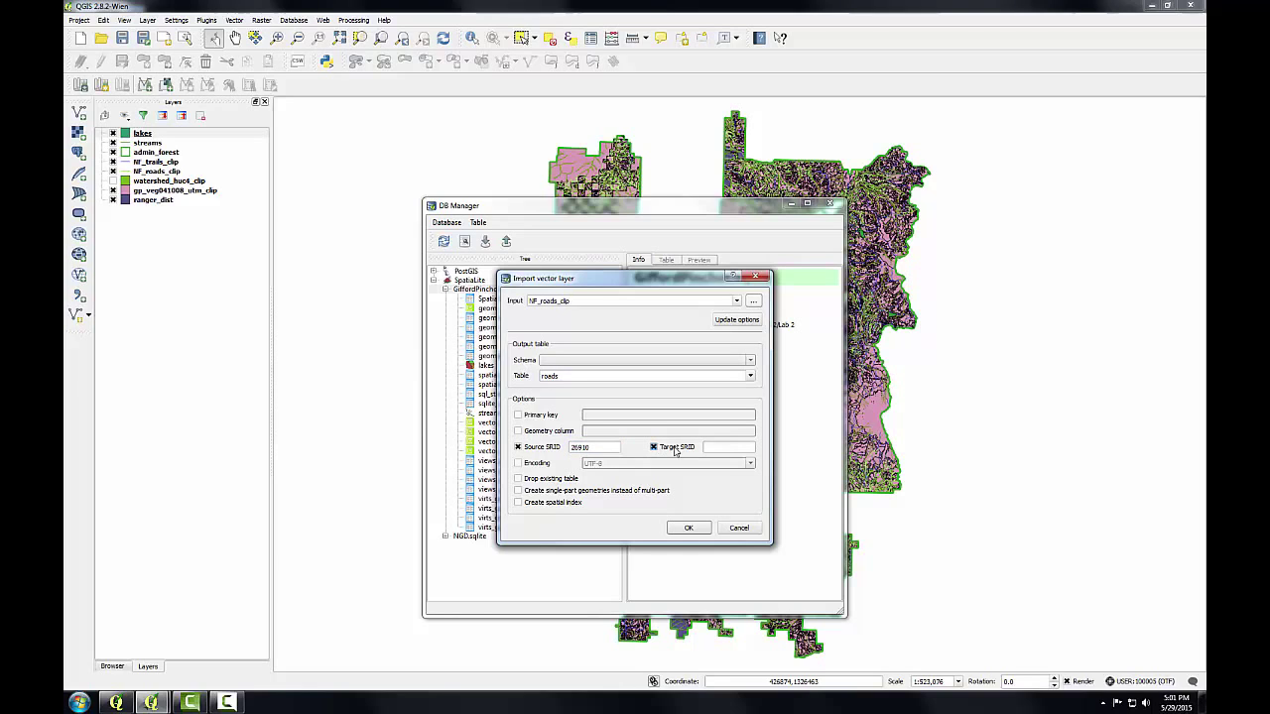
pyautogui.click(725, 446)
pyautogui.write('26910')
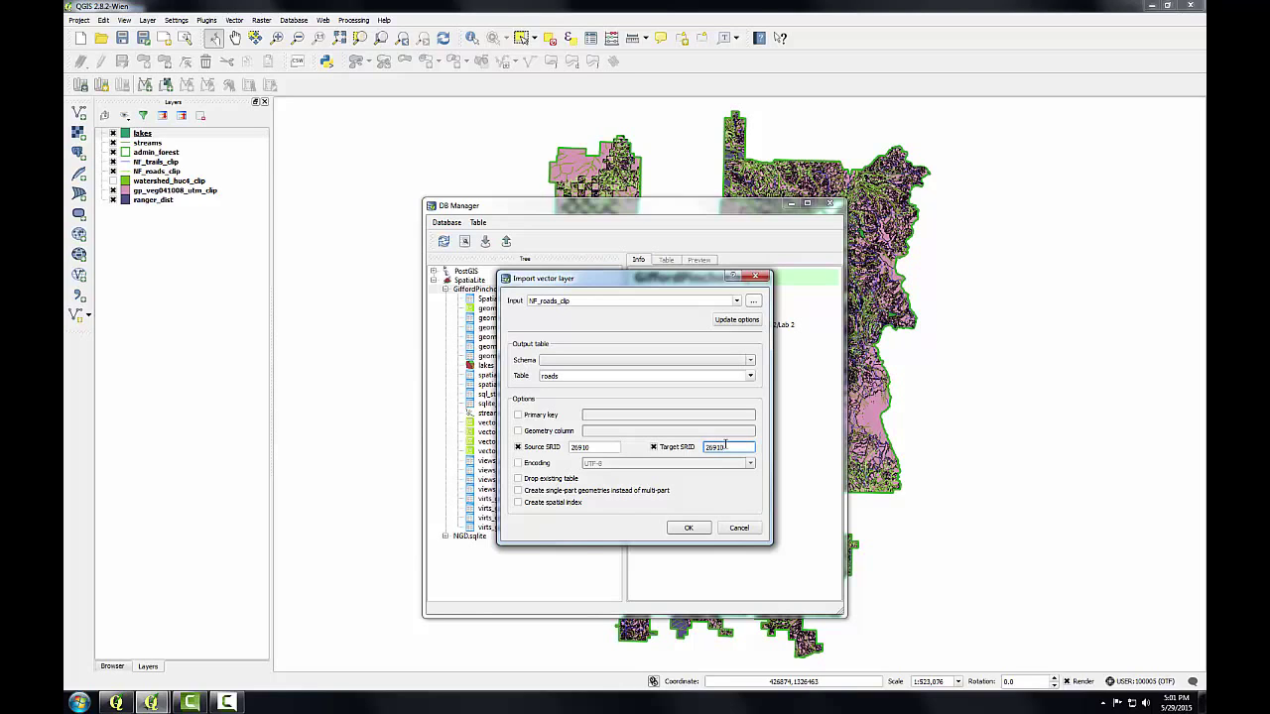
pyautogui.click(691, 528)
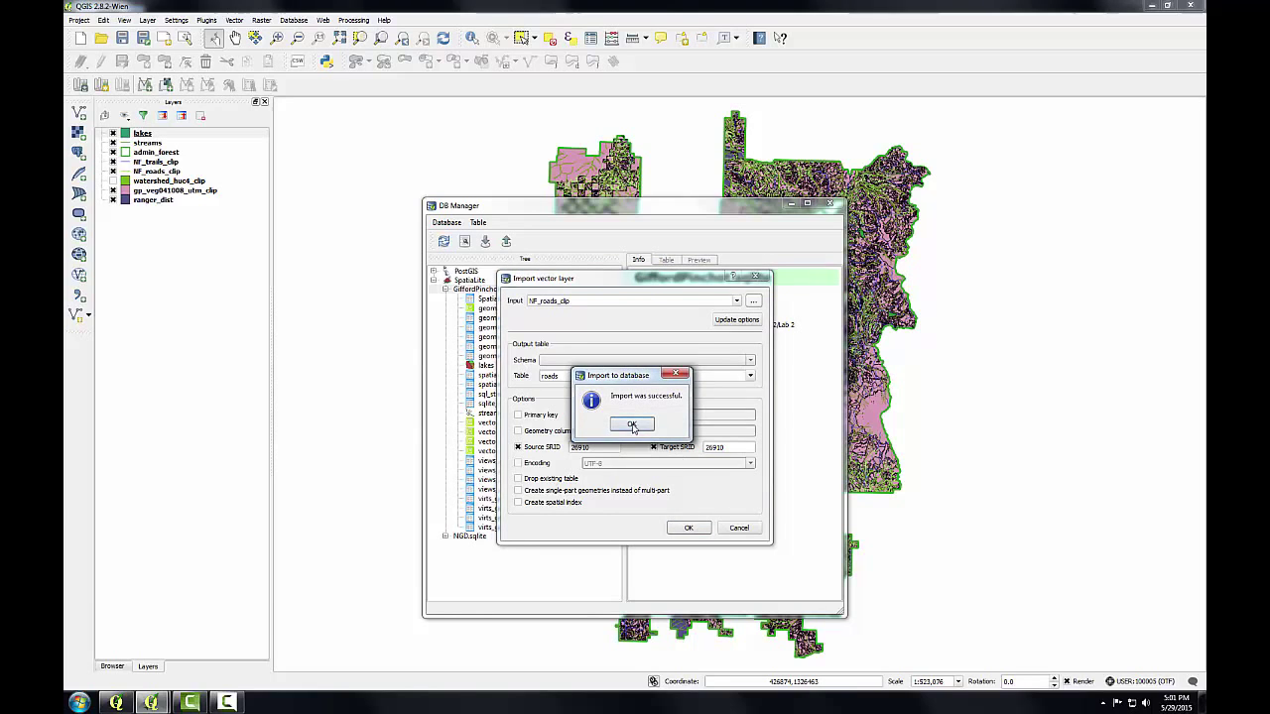
# Close the success message and refresh the database tree so roads appears.
pyautogui.click(632, 425)
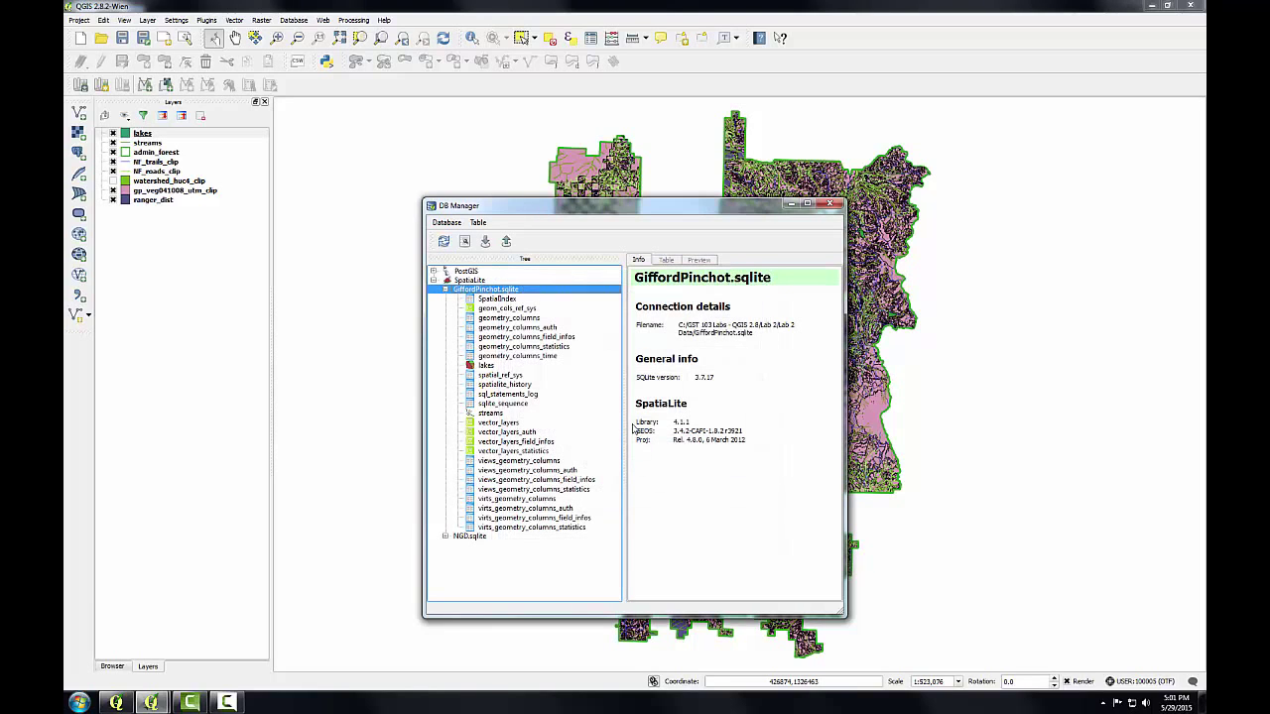
pyautogui.click(444, 245)
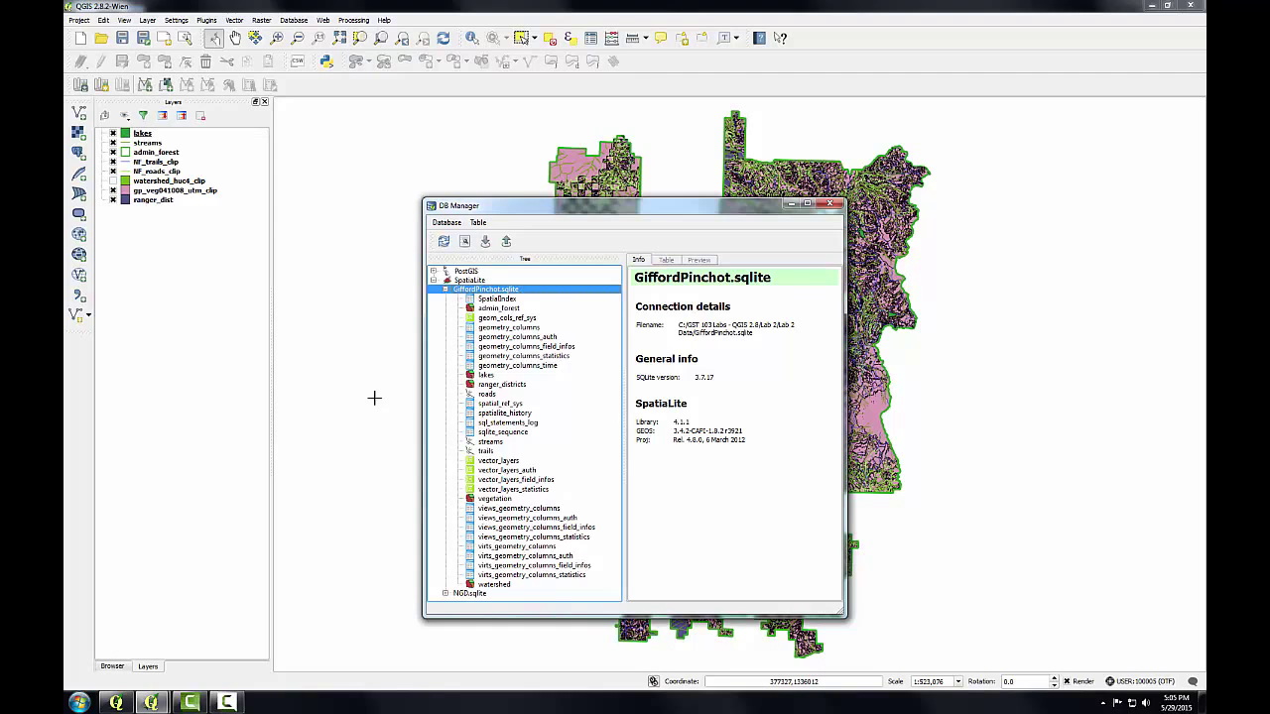
# Remove all eight layers from the map and bring DB Manager back to the front.
pyautogui.click(154, 202)
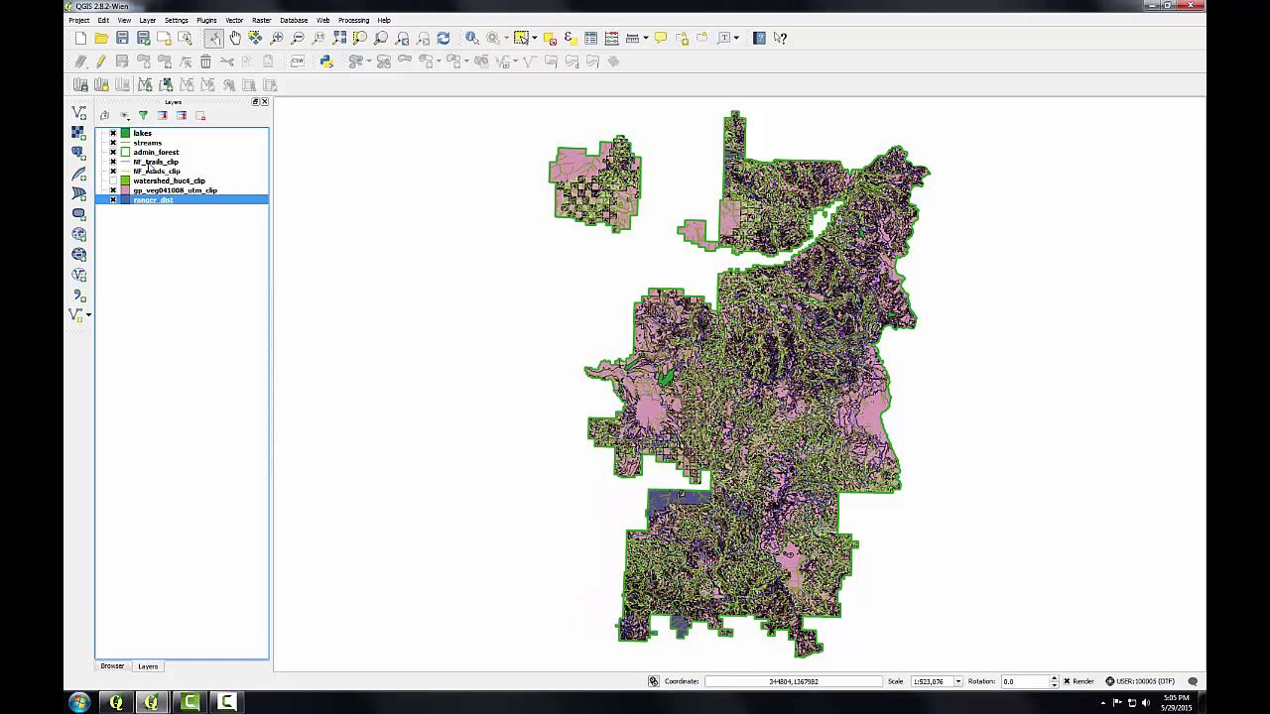
pyautogui.keyDown('shift'); pyautogui.click(136, 135); pyautogui.keyUp('shift')
pyautogui.rightClick(136, 135)
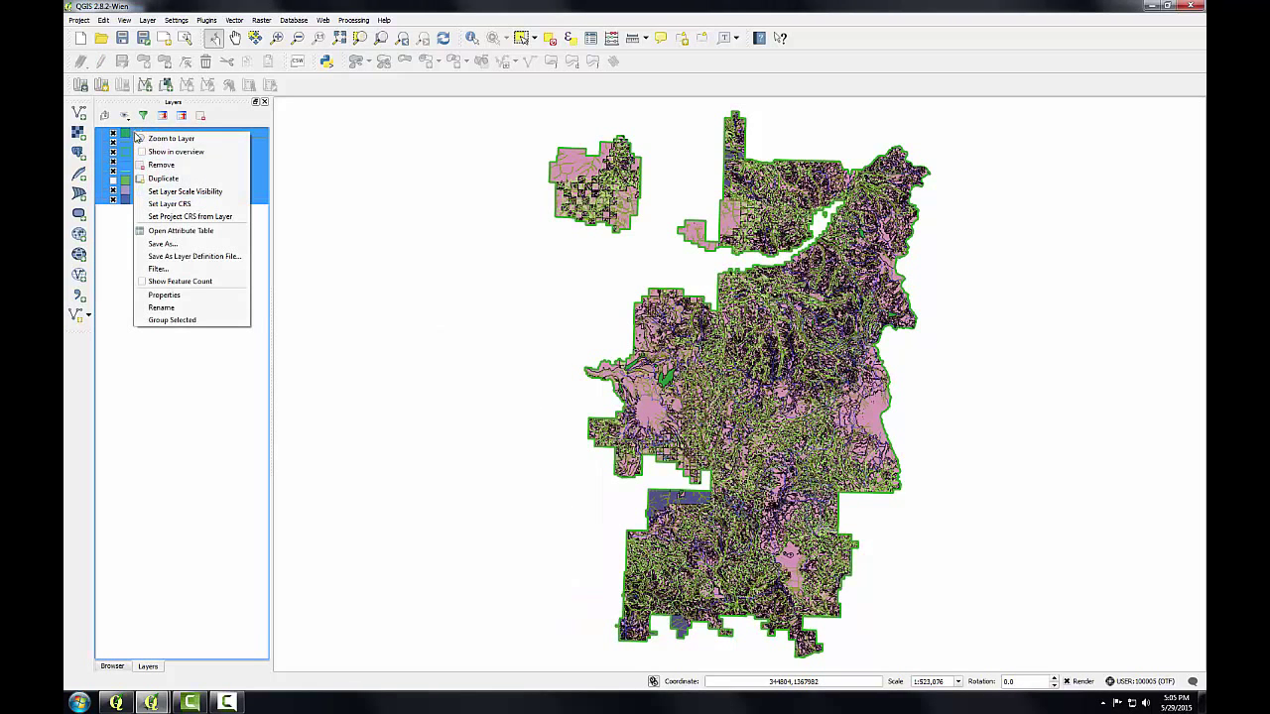
pyautogui.click(161, 165)
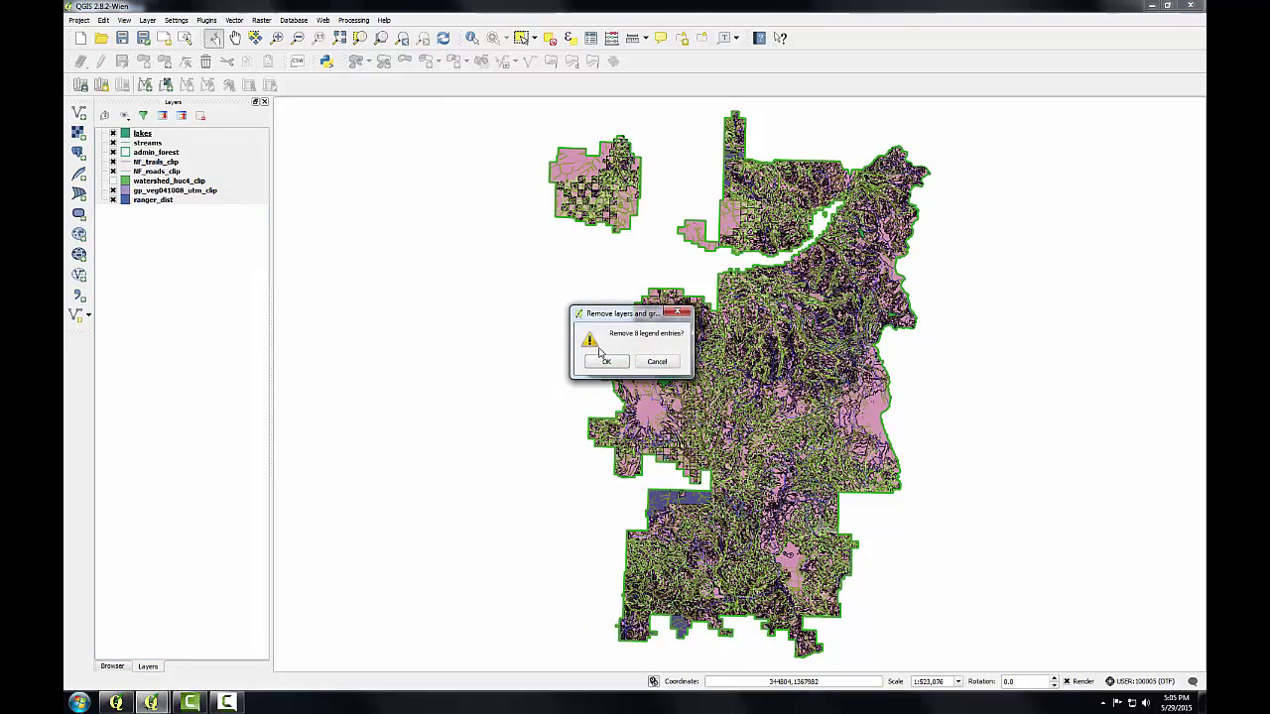
pyautogui.click(605, 362)
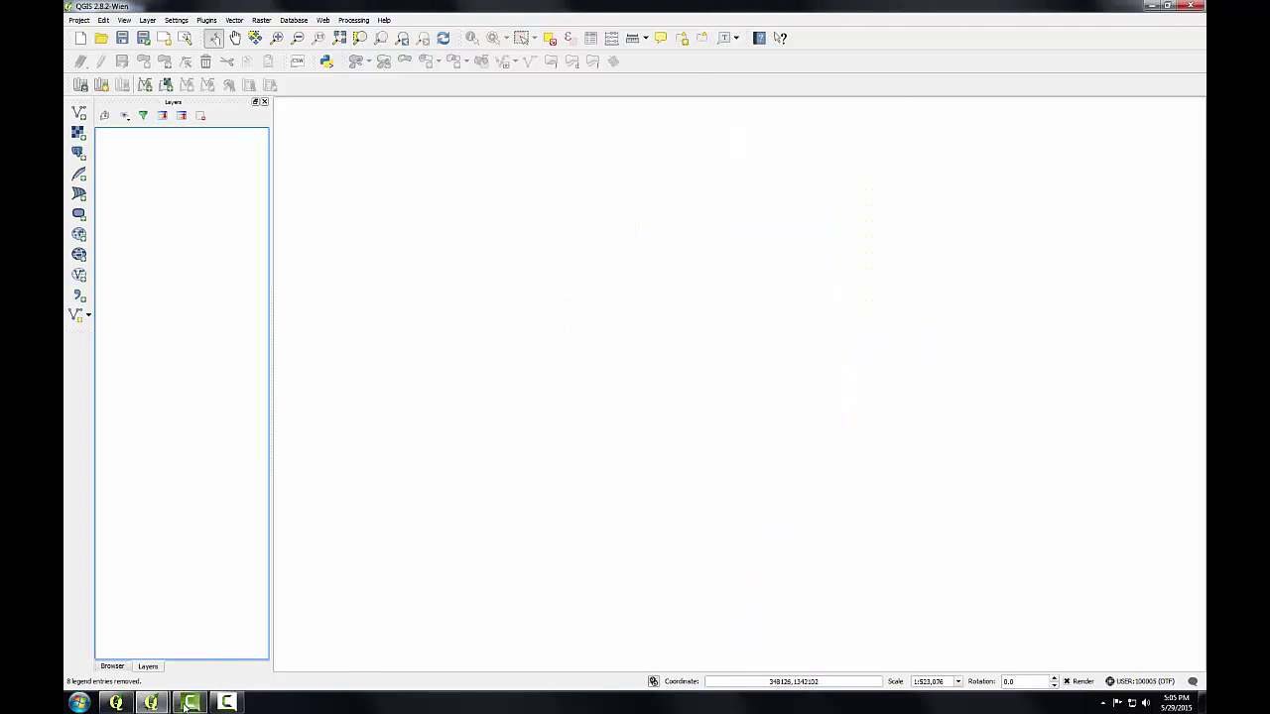
pyautogui.click(150, 702)
pyautogui.click(283, 647)
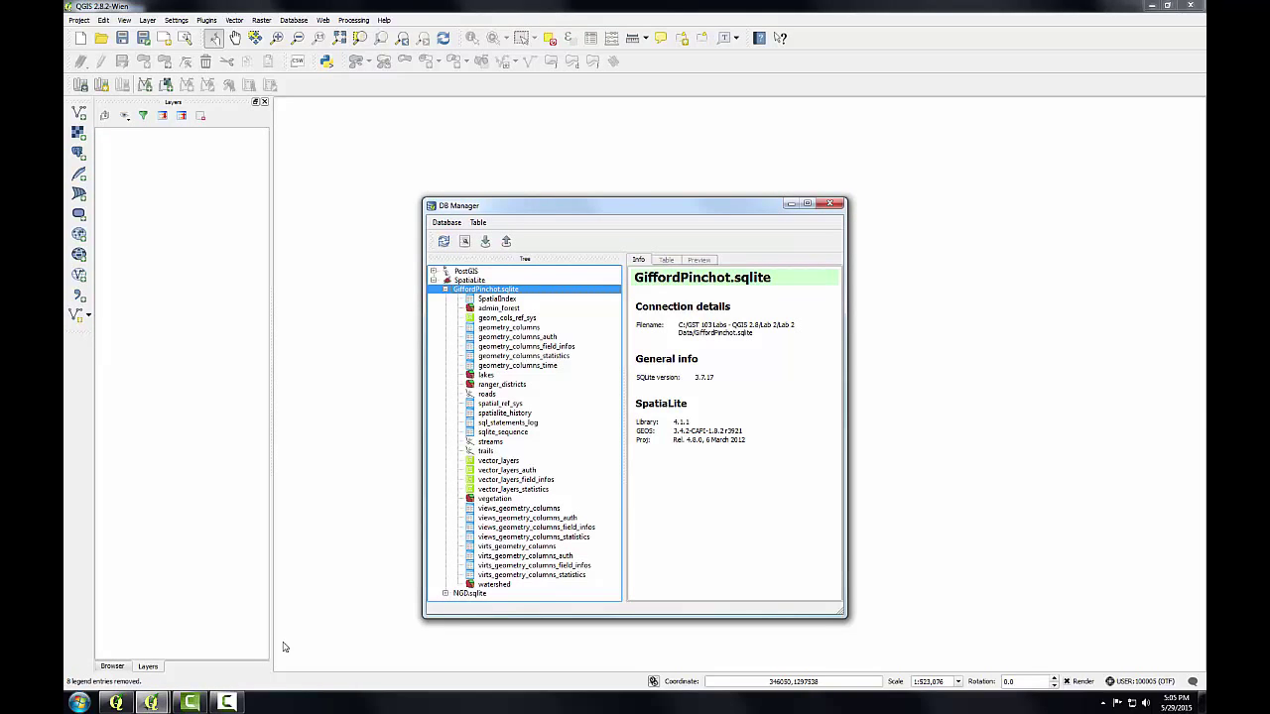
# Add the admin_forest and watershed tables to the map, then close DB Manager.
pyautogui.rightClick(483, 309)
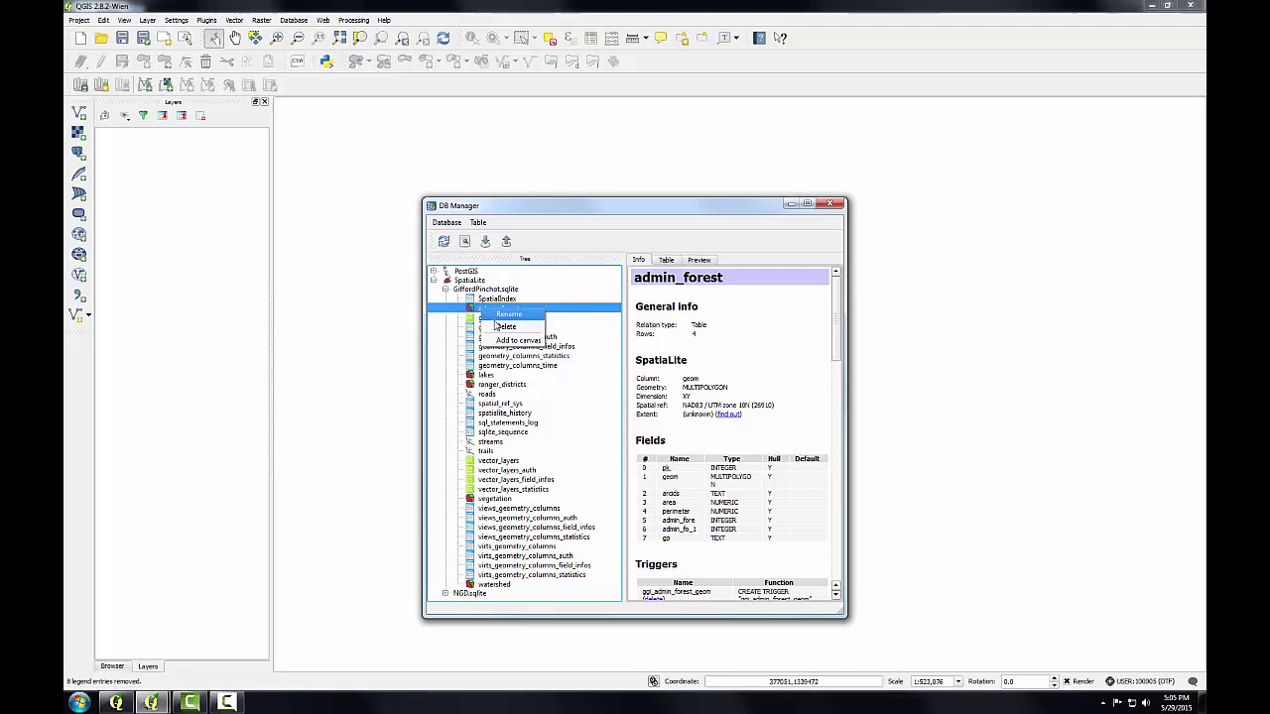
pyautogui.click(506, 341)
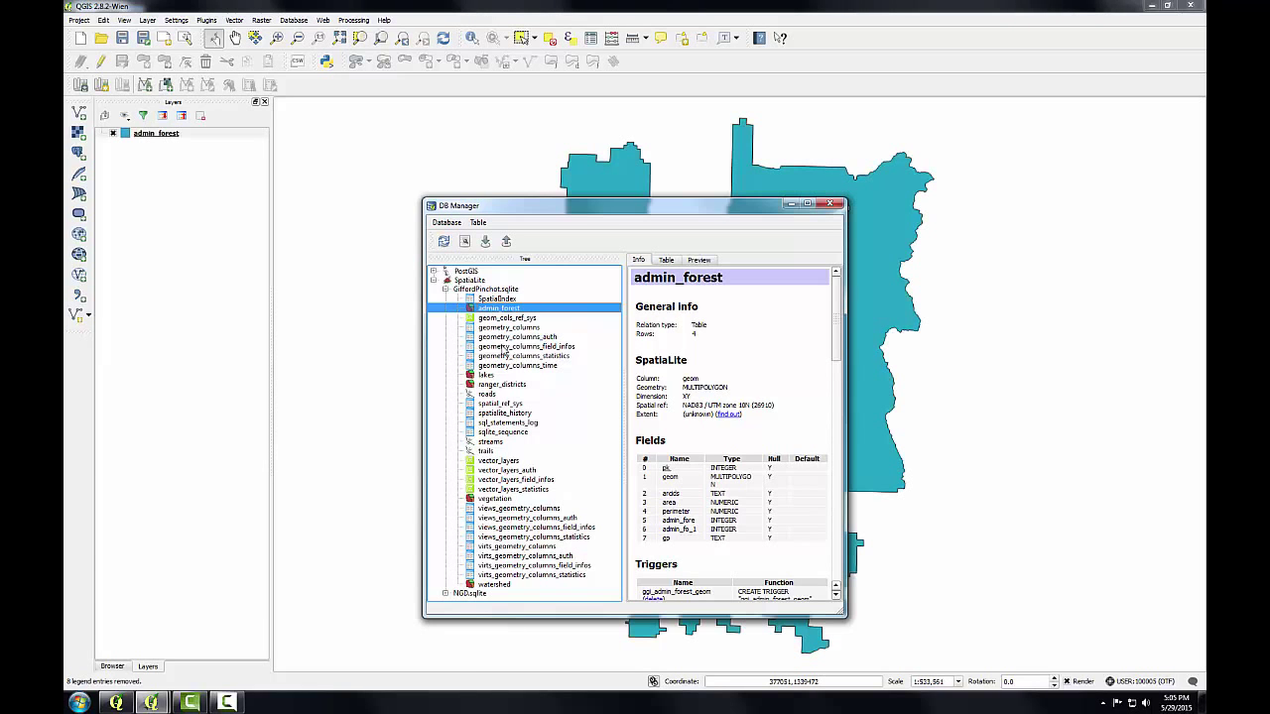
pyautogui.moveTo(578, 211); pyautogui.dragTo(561, 162)
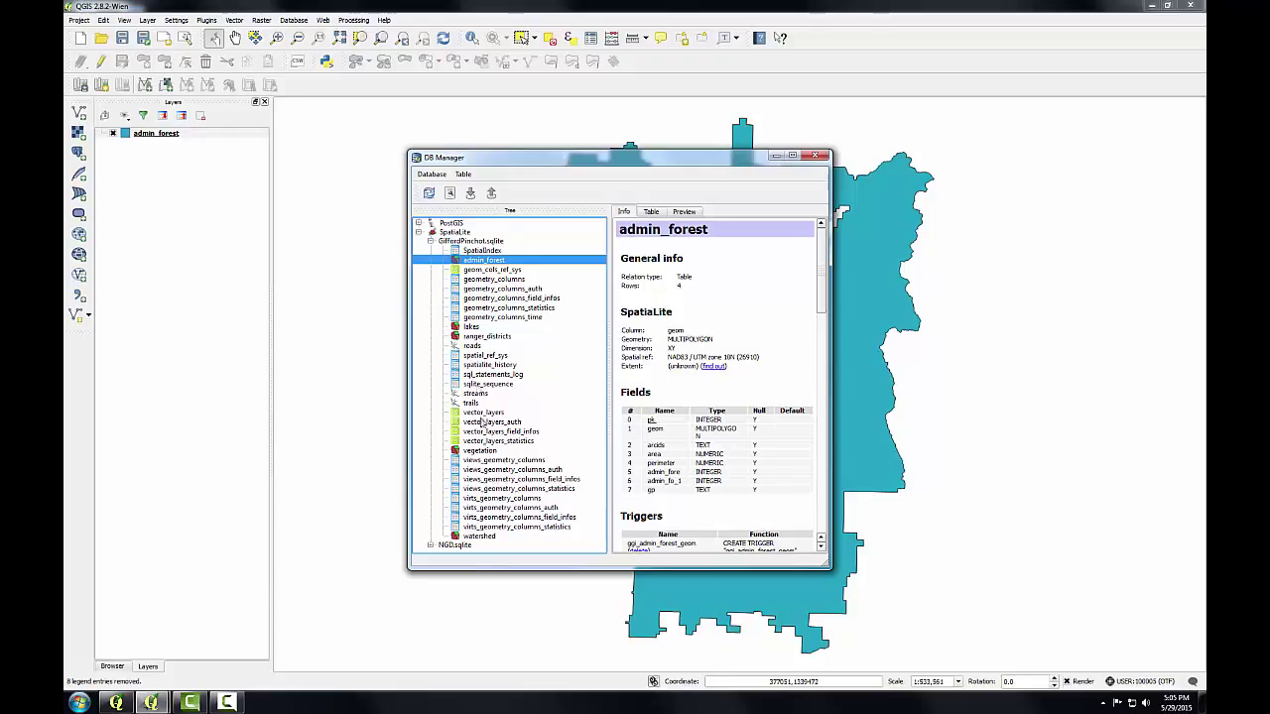
pyautogui.rightClick(480, 537)
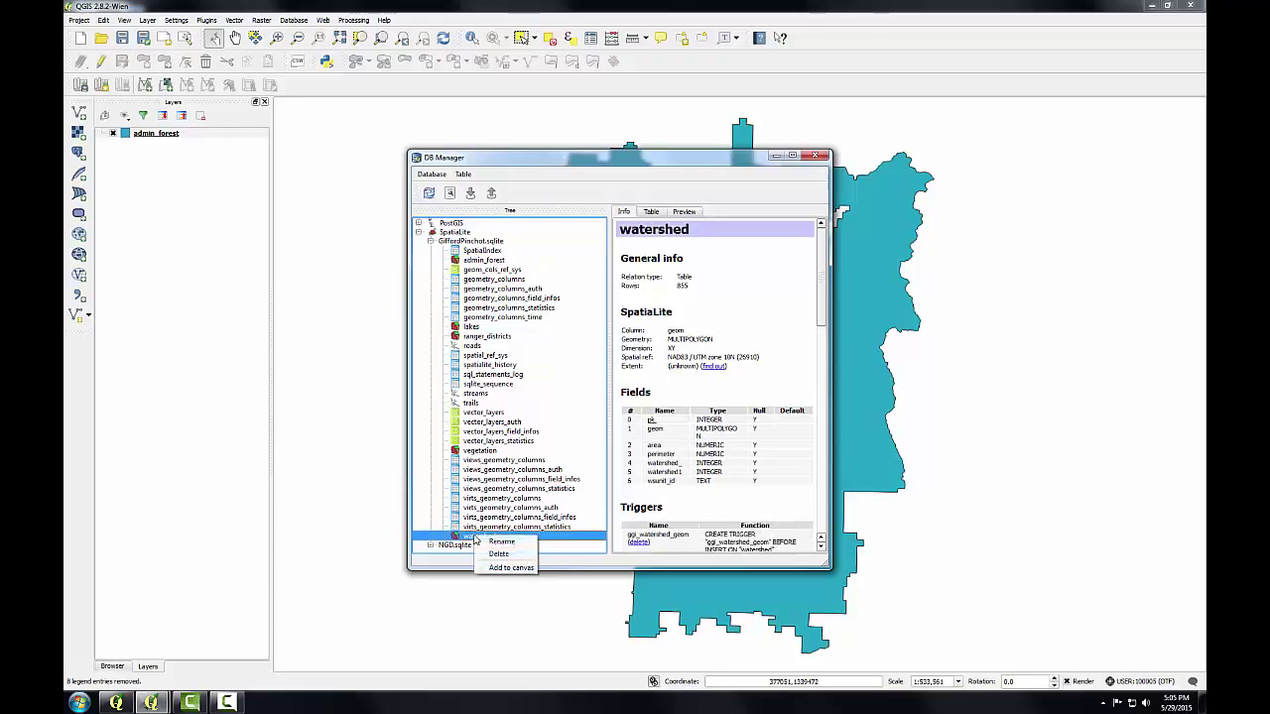
pyautogui.click(491, 569)
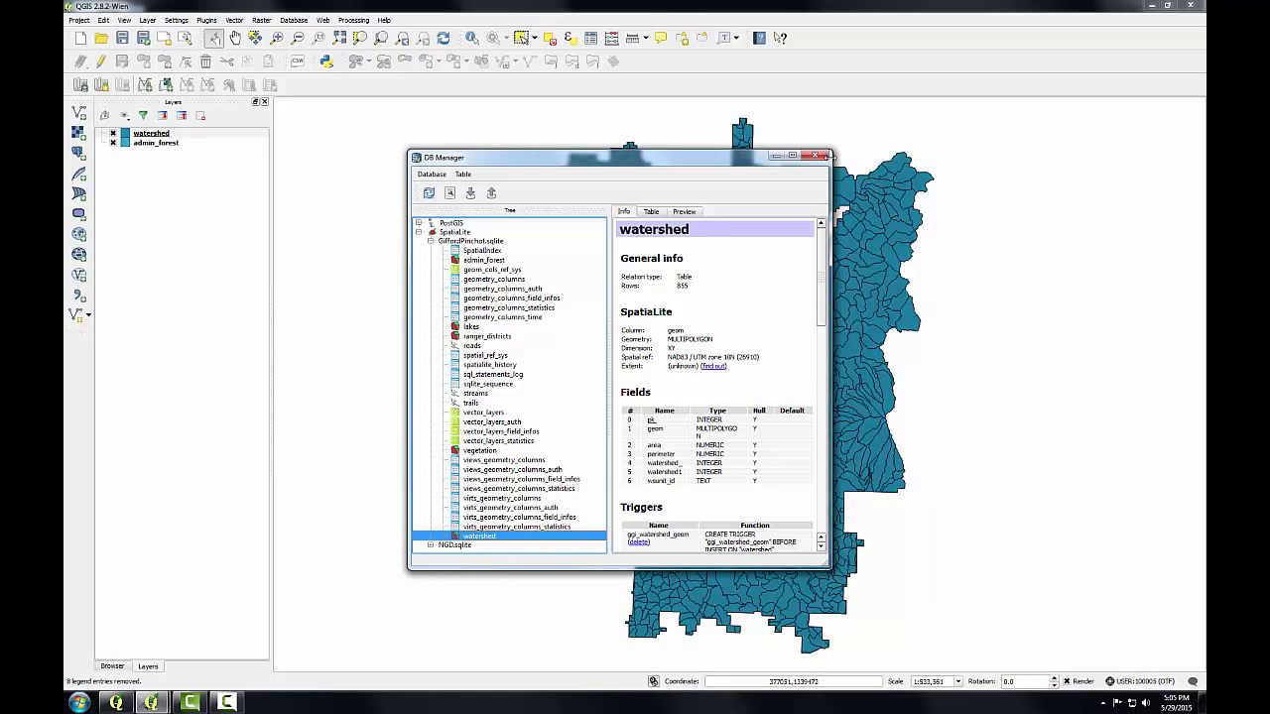
pyautogui.click(822, 156)
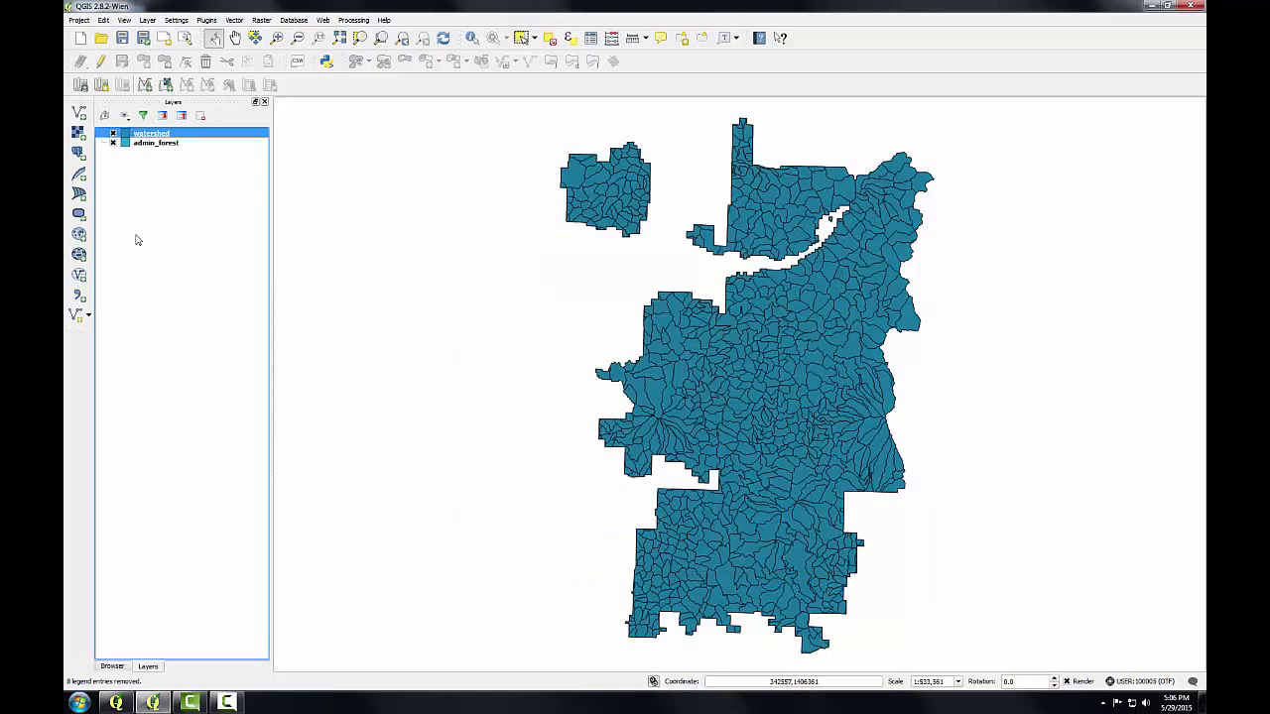
# Connect to GiffordPinchot.sqlite in the Add SpatiaLite Layer dialog.
pyautogui.click(81, 174)
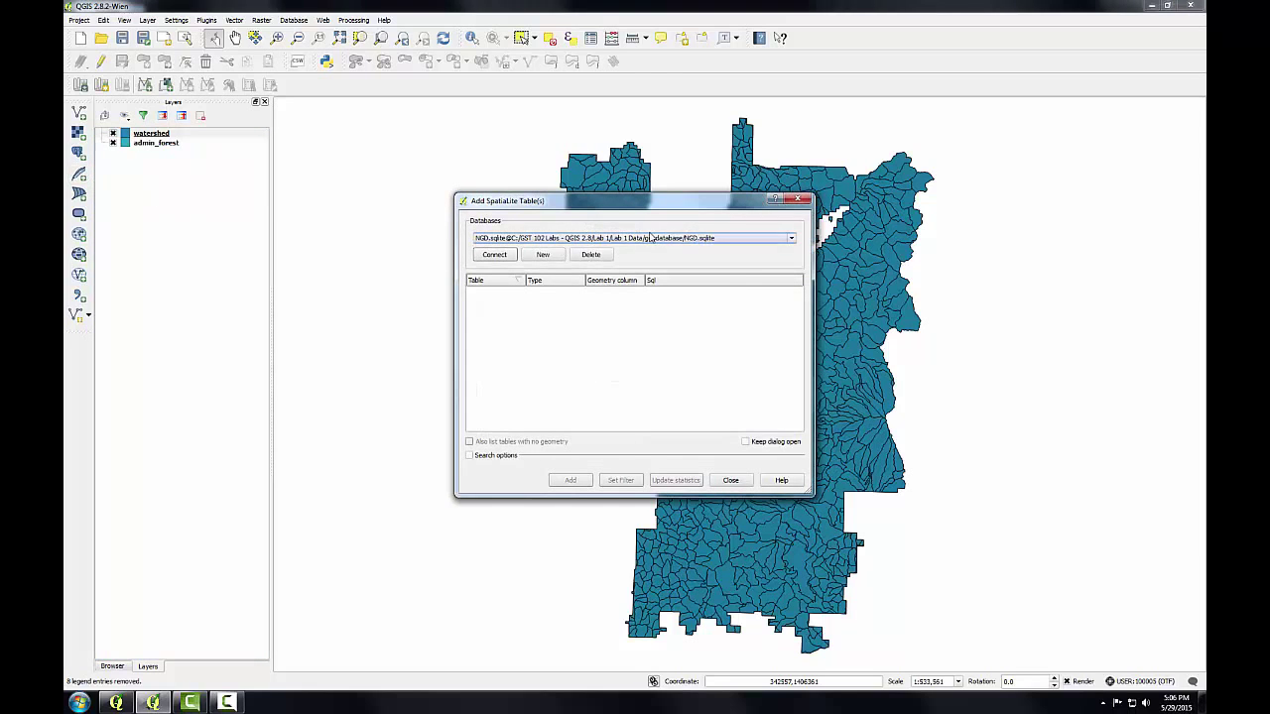
pyautogui.click(791, 239)
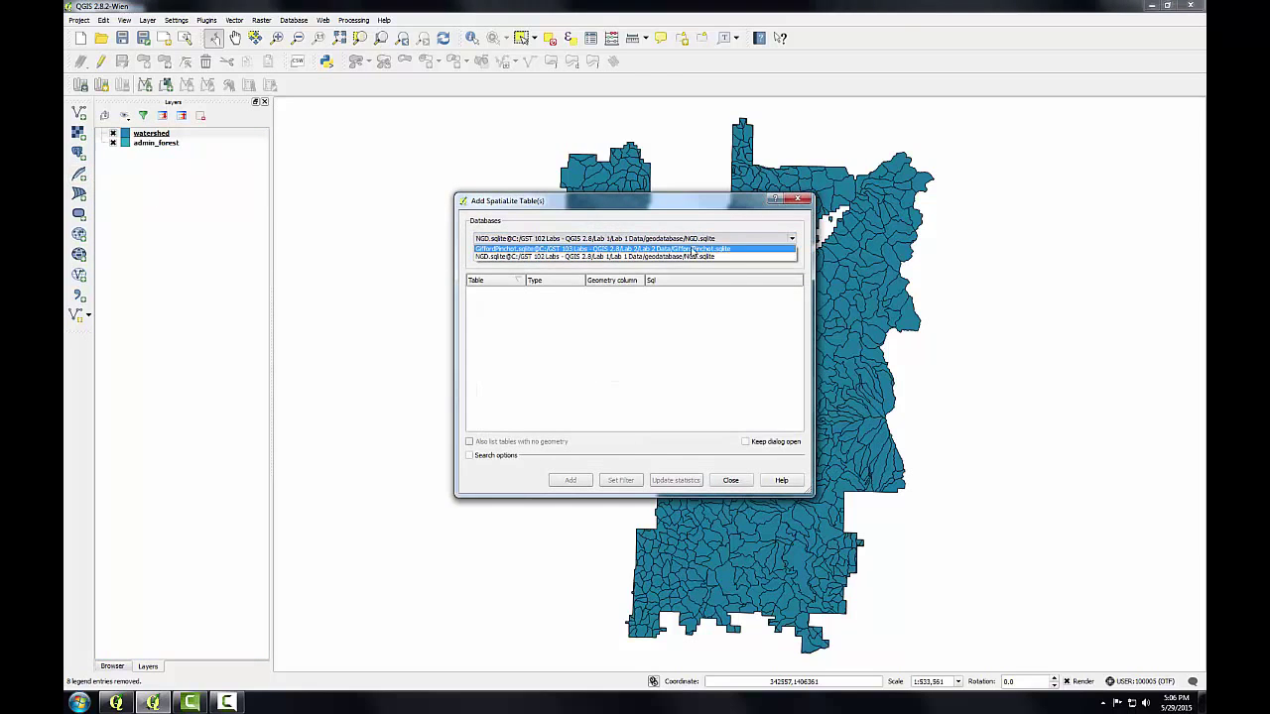
pyautogui.click(635, 249)
pyautogui.click(490, 261)
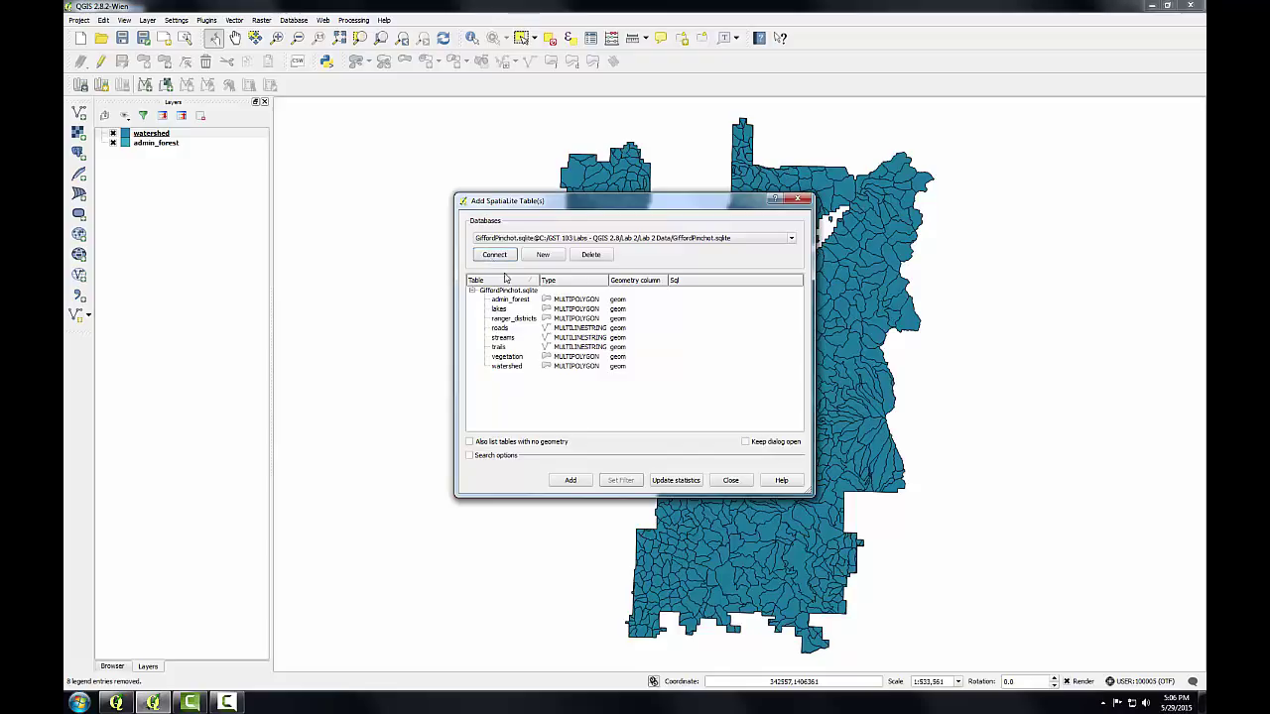
# Add the lakes, ranger_districts, roads, streams, trails and vegetation tables to the map.
pyautogui.click(496, 310)
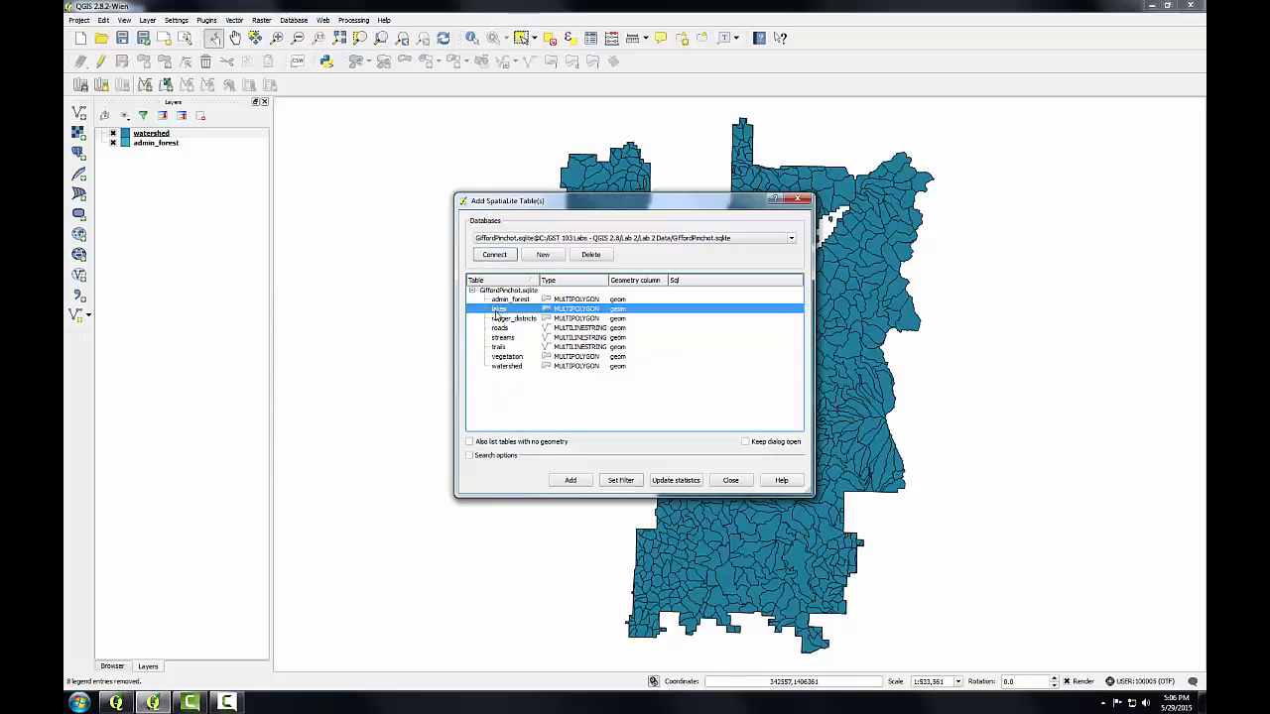
pyautogui.keyDown('ctrl'); pyautogui.click(499, 319); pyautogui.keyUp('ctrl')
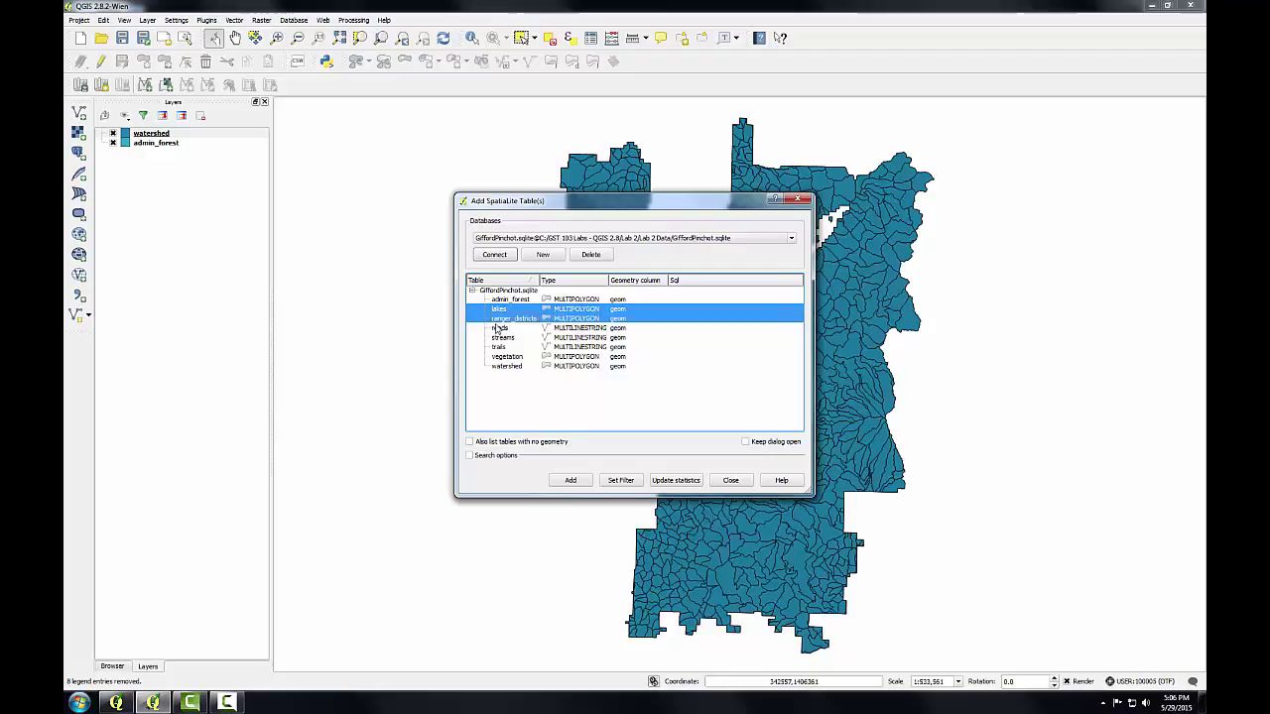
pyautogui.keyDown('ctrl'); pyautogui.click(499, 329); pyautogui.keyUp('ctrl')
pyautogui.keyDown('ctrl'); pyautogui.click(499, 337); pyautogui.keyUp('ctrl')
pyautogui.keyDown('ctrl'); pyautogui.click(499, 347); pyautogui.keyUp('ctrl')
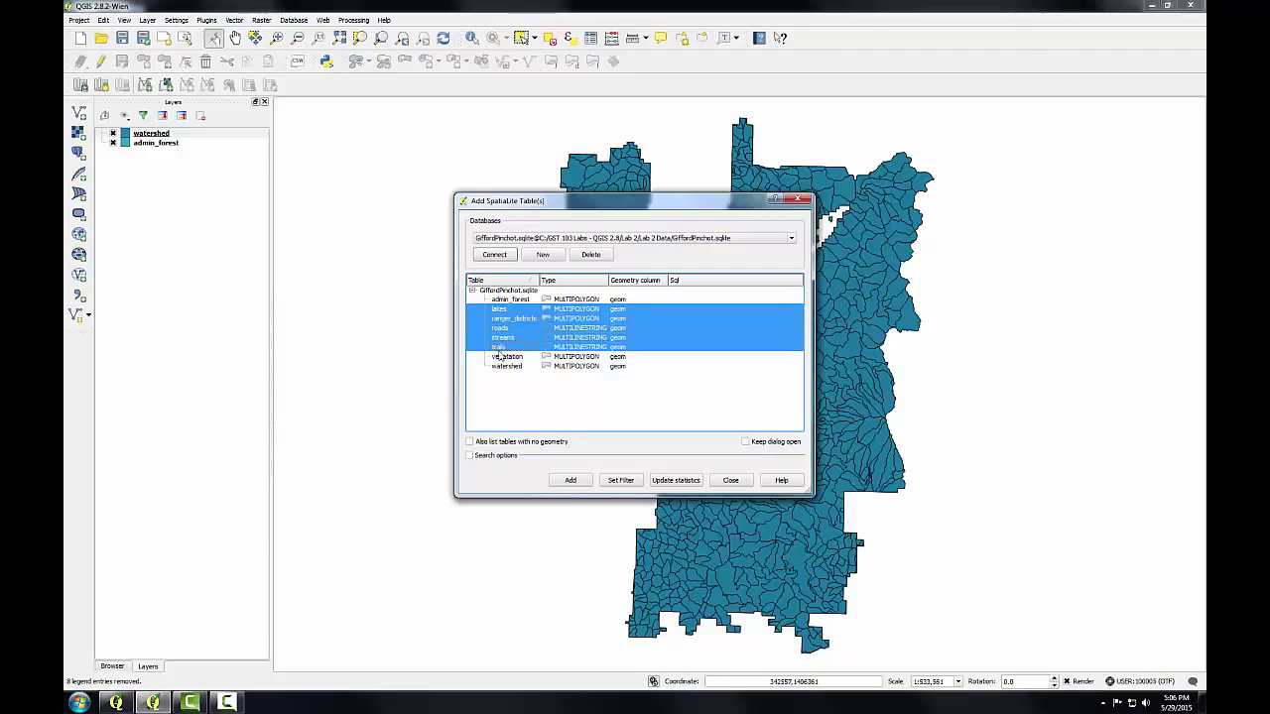
pyautogui.keyDown('ctrl'); pyautogui.click(499, 356); pyautogui.keyUp('ctrl')
pyautogui.click(570, 481)
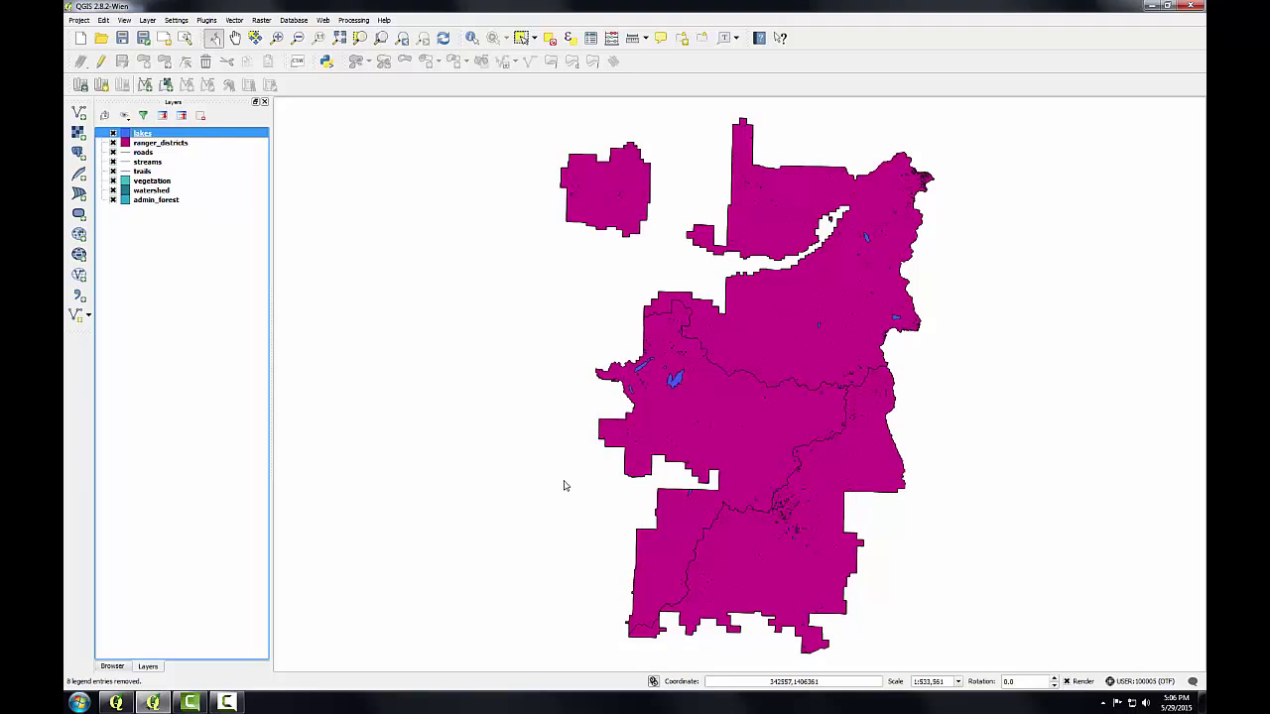
# In QGIS Browser, refresh SpatiaLite connections and expand GiffordPinchot.sqlite to show its eight tables.
pyautogui.click(152, 703)
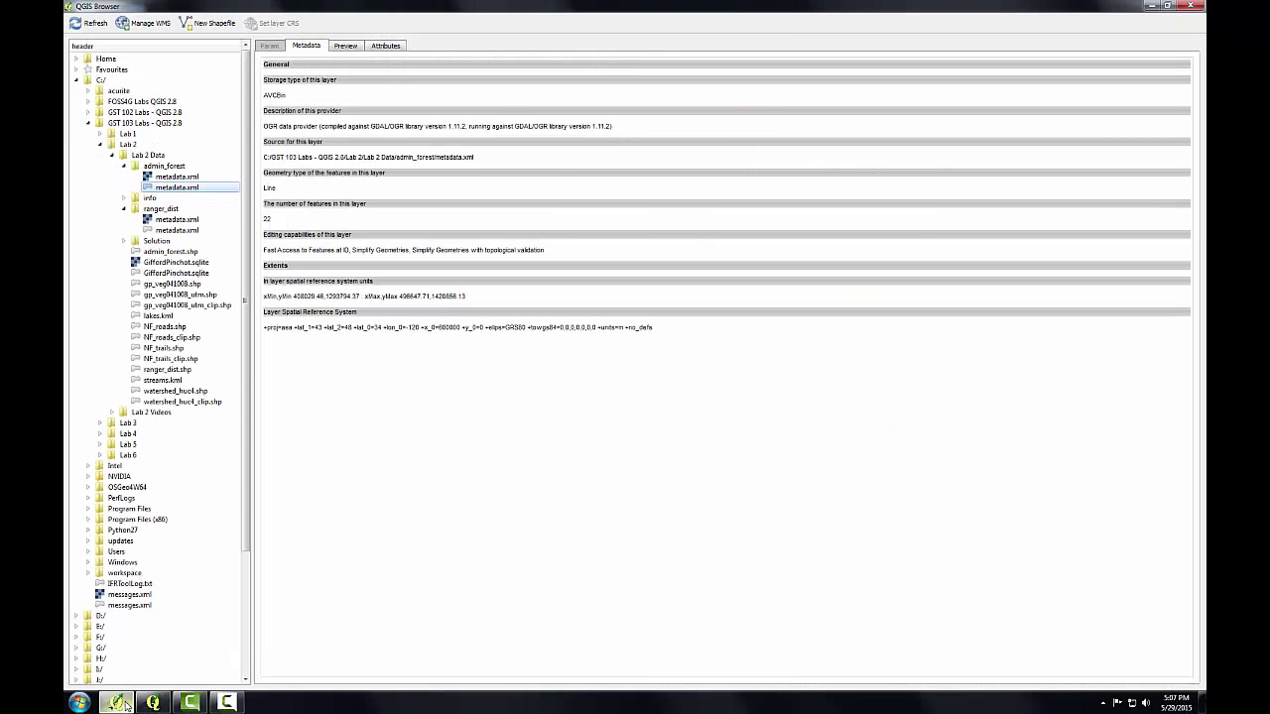
pyautogui.scroll(-5, 249, 433)
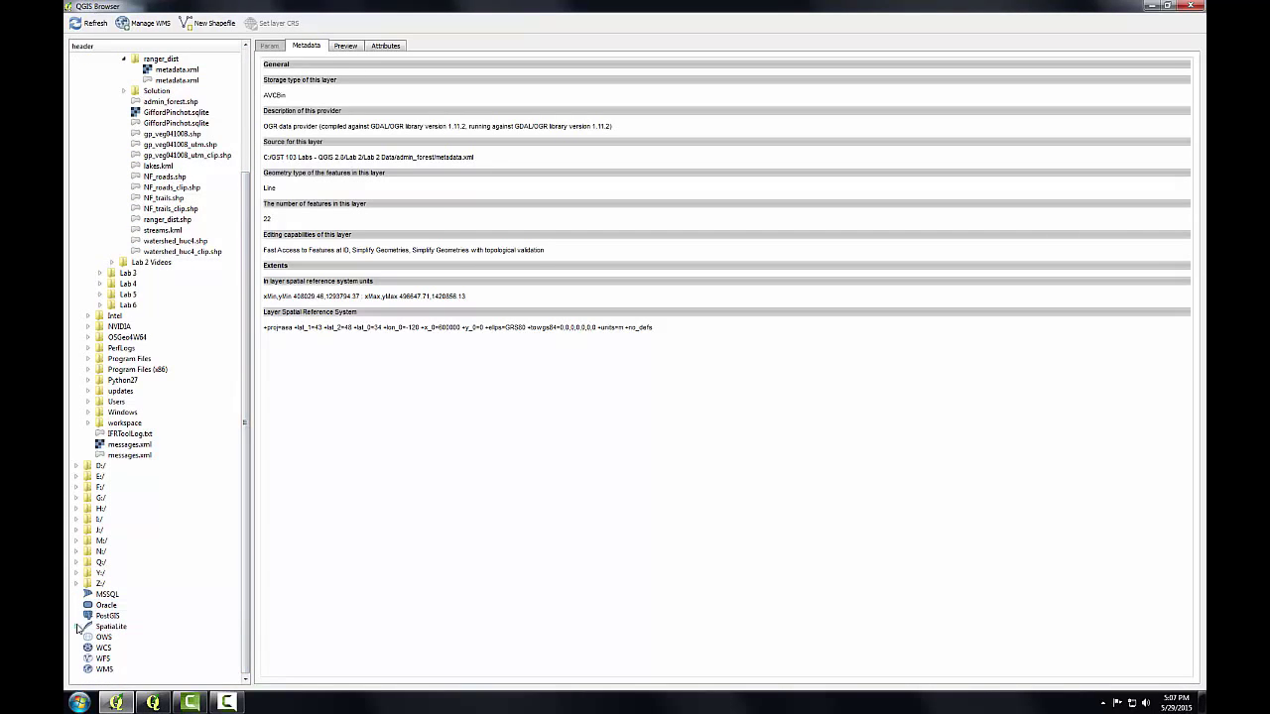
pyautogui.click(78, 628)
pyautogui.click(102, 629)
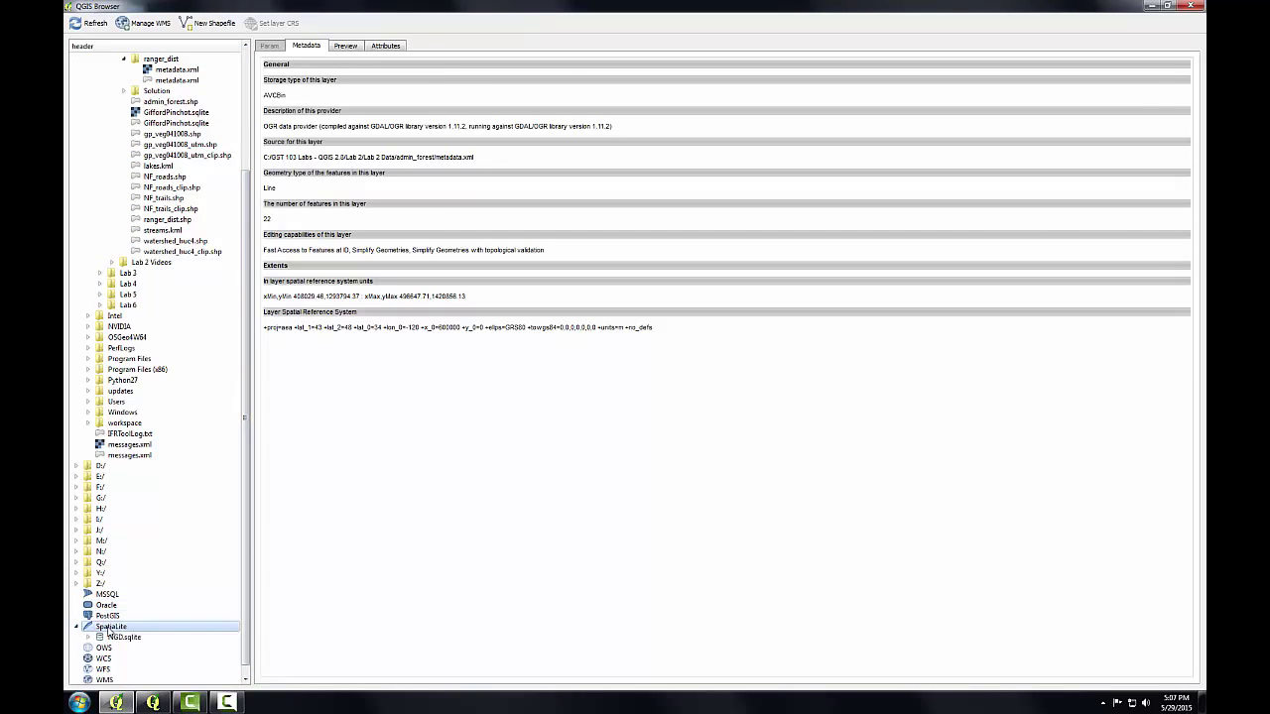
pyautogui.click(89, 22)
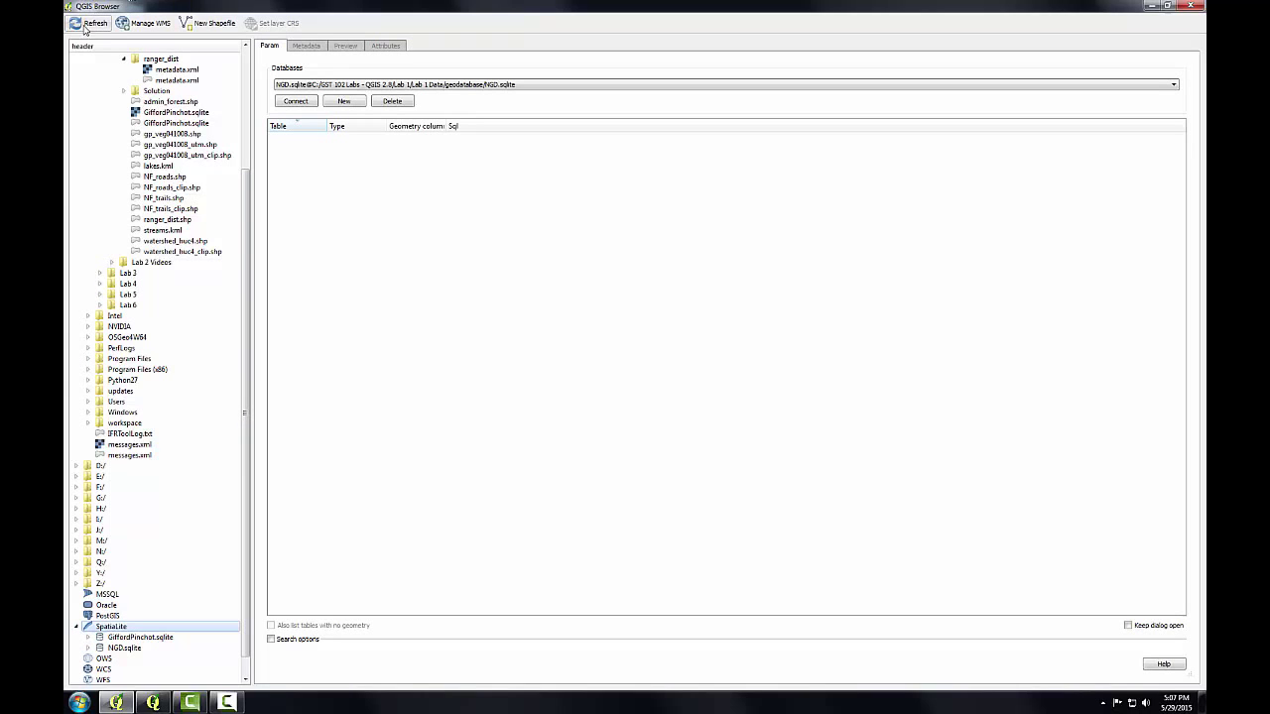
pyautogui.click(89, 637)
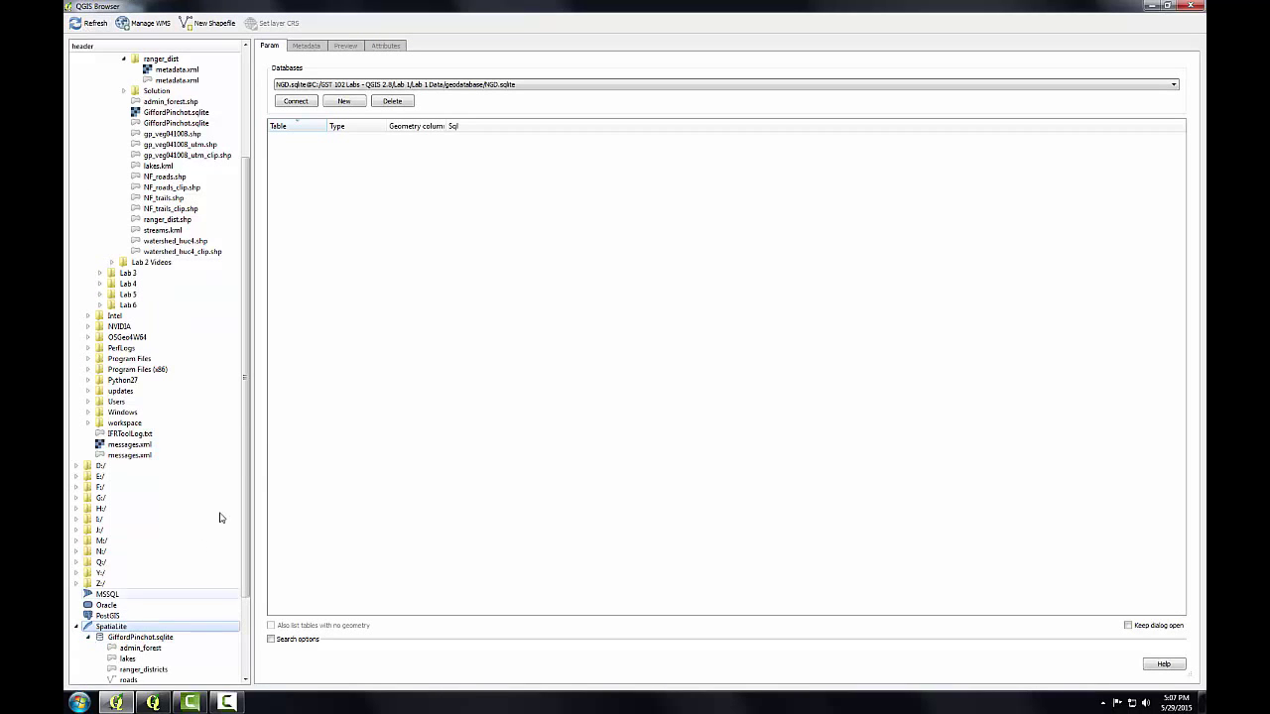
pyautogui.scroll(-3, 249, 438)
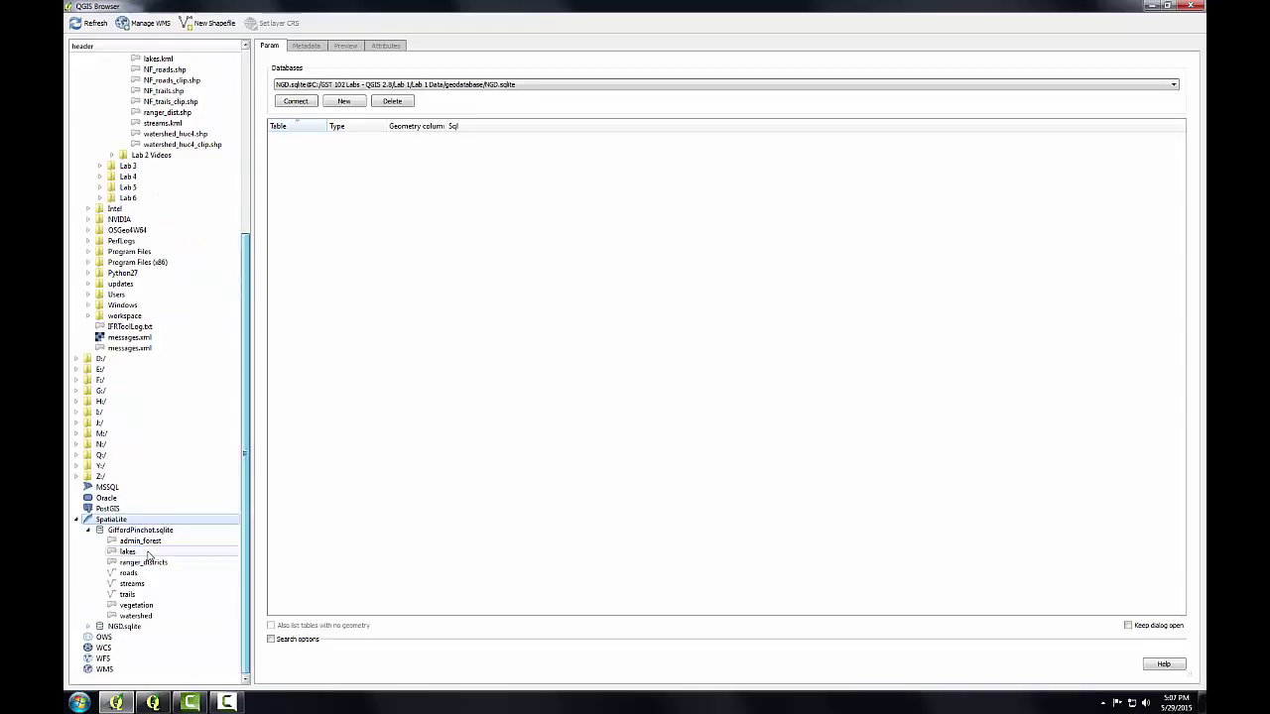